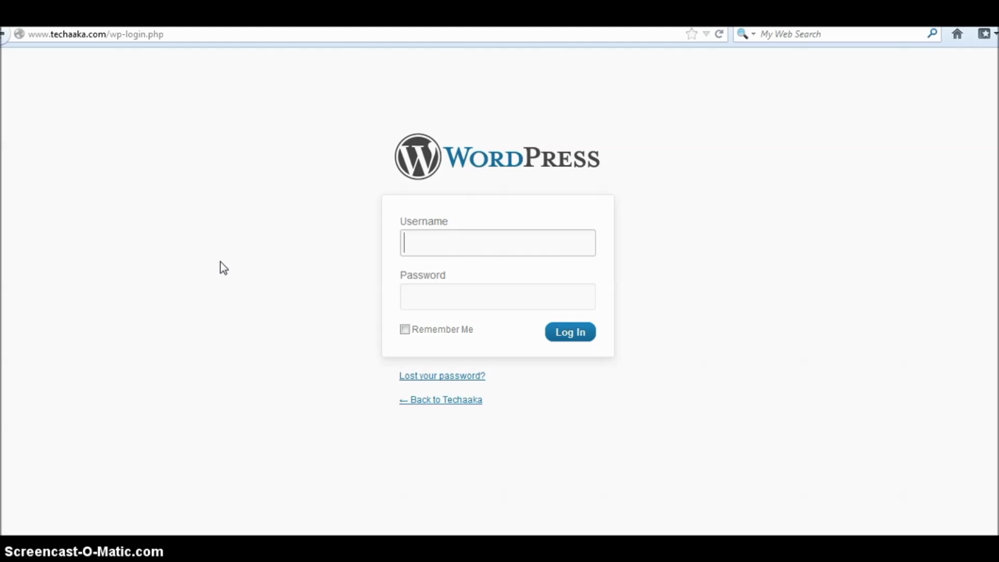
- Log in to the Techaaka WordPress admin with the saved autocomplete username and password
{"action": "type", "text": "d"}
{"action": "key", "text": "Down"}
{"action": "key", "text": "Return"}
{"action": "left_click", "coordinate": [601, 317]}
{"action": "left_click", "coordinate": [571, 337]}
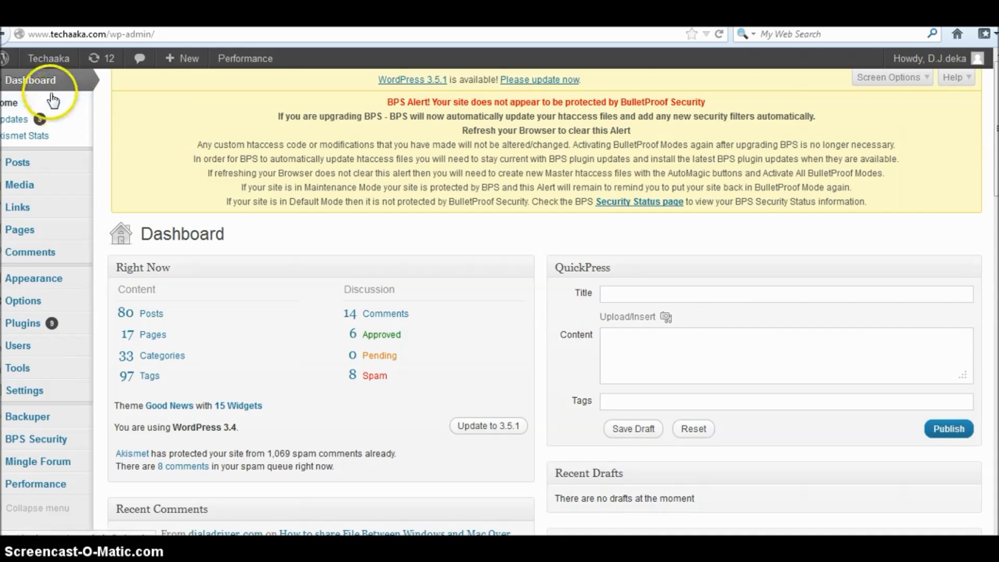
- Open the Installed Plugins list from the Plugins sidebar menu
{"action": "mouse_move", "coordinate": [49, 324]}
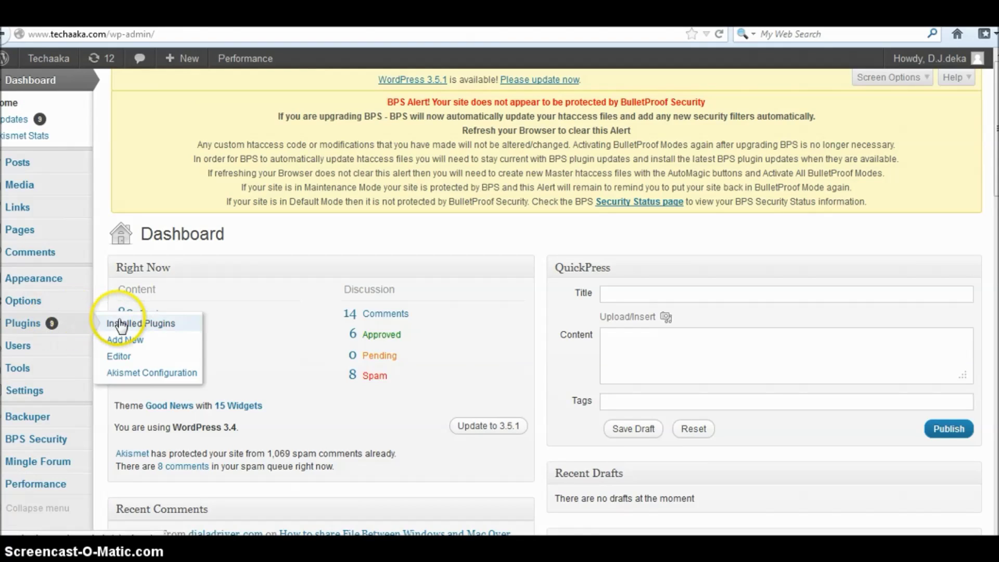
{"action": "left_click", "coordinate": [149, 326]}
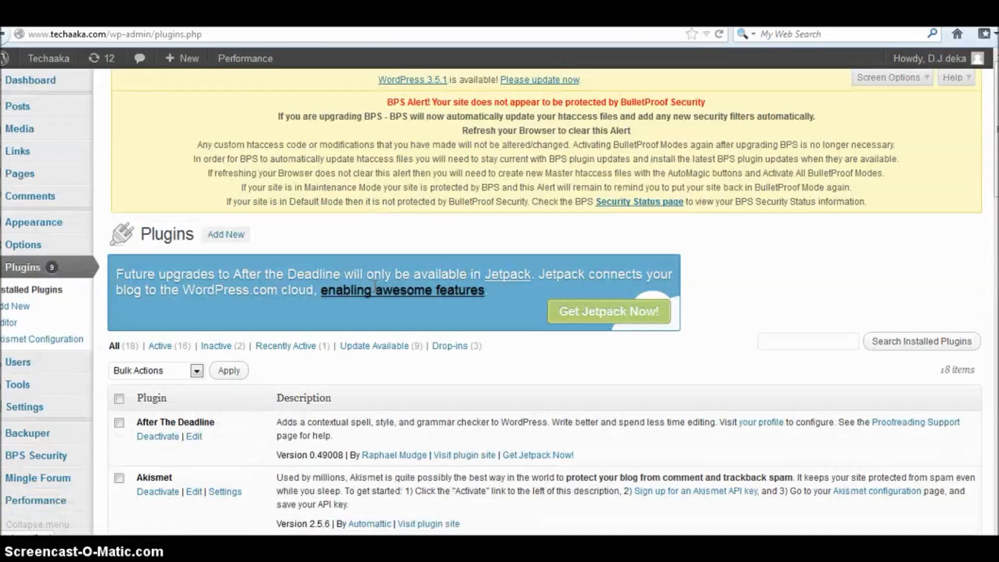
{"action": "double_click", "coordinate": [181, 236]}
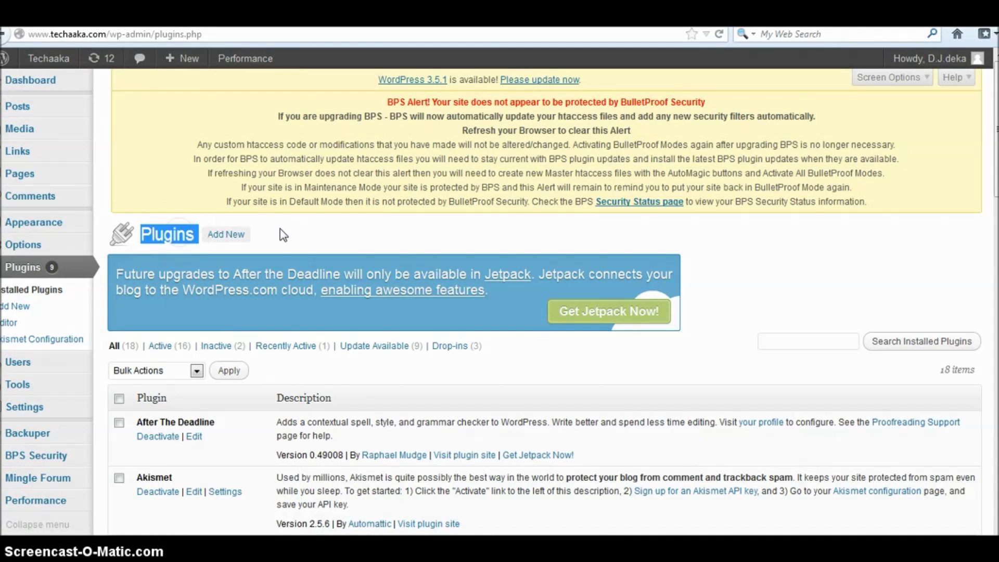
{"action": "left_click", "coordinate": [167, 235]}
{"action": "double_click", "coordinate": [166, 234]}
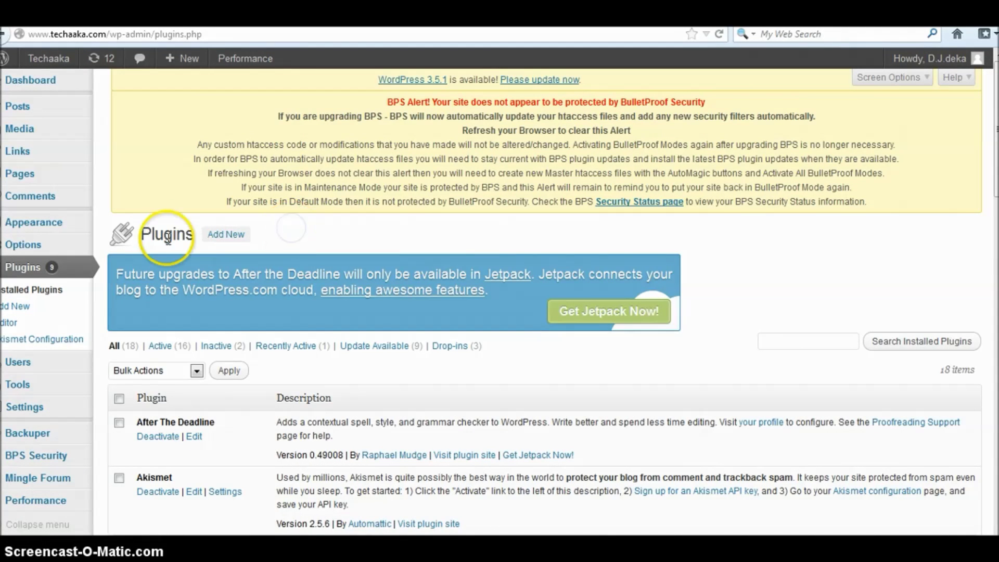
- Go to the Add New plugins page to search for a plugin
{"action": "left_click", "coordinate": [258, 233]}
{"action": "left_click", "coordinate": [227, 235]}
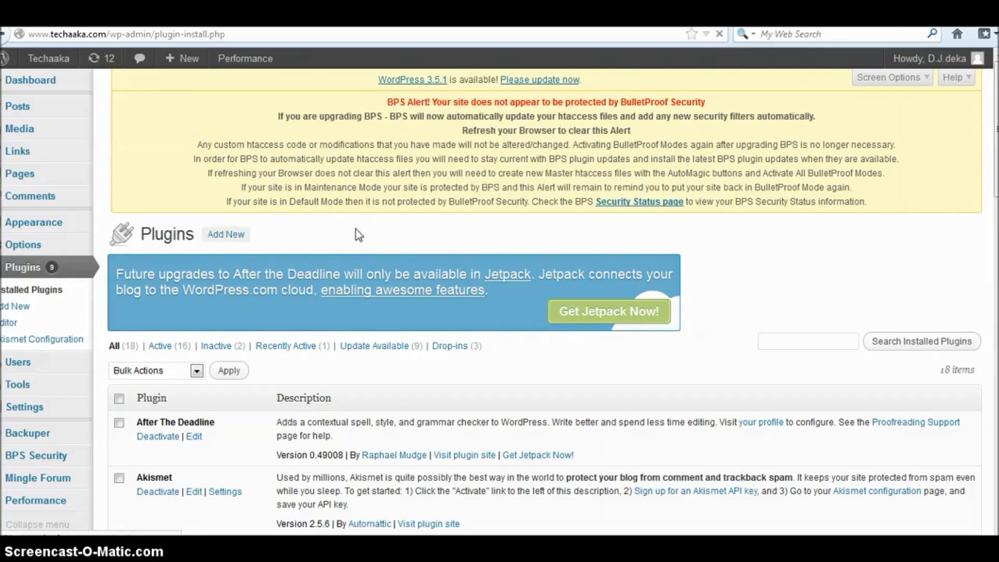
{"action": "left_click", "coordinate": [241, 238]}
{"action": "left_click_drag", "start_coordinate": [241, 237], "coordinate": [127, 235]}
{"action": "left_click", "coordinate": [293, 235]}
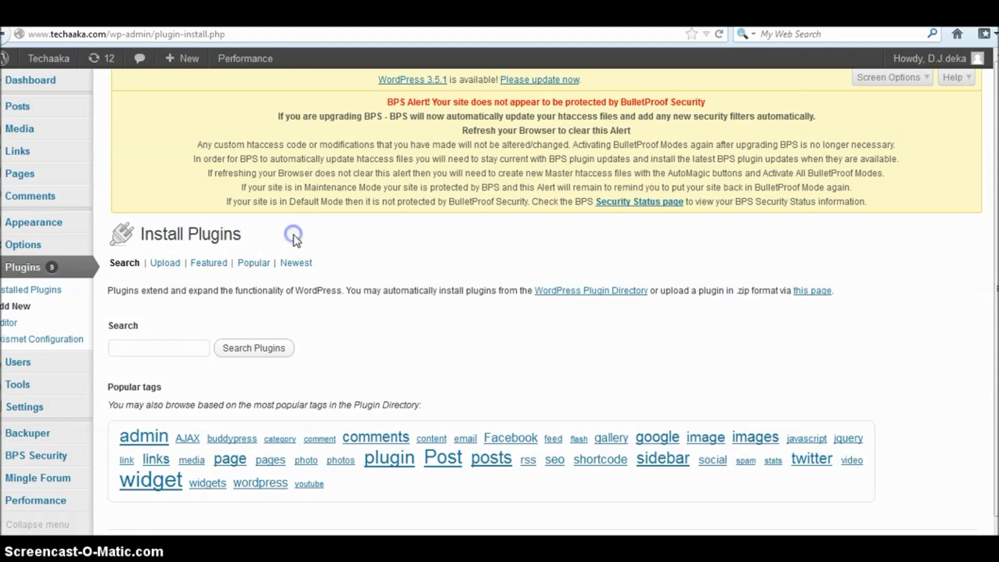
{"action": "left_click", "coordinate": [122, 347]}
- Open a new browser tab and load the Google home page
{"action": "key", "text": "ctrl+t"}
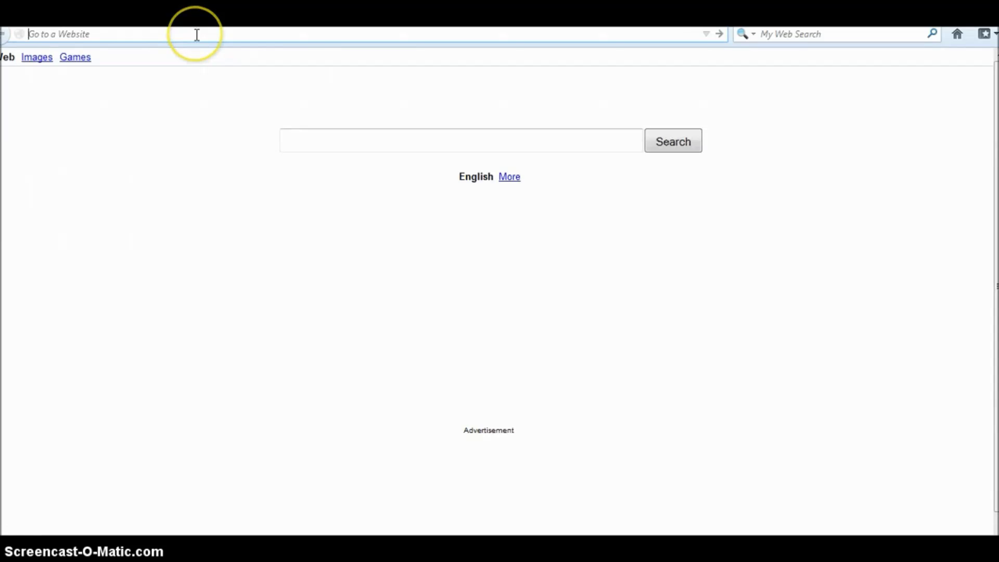
{"action": "type", "text": "gol"}
{"action": "key", "text": "BackSpace"}
{"action": "key", "text": "BackSpace"}
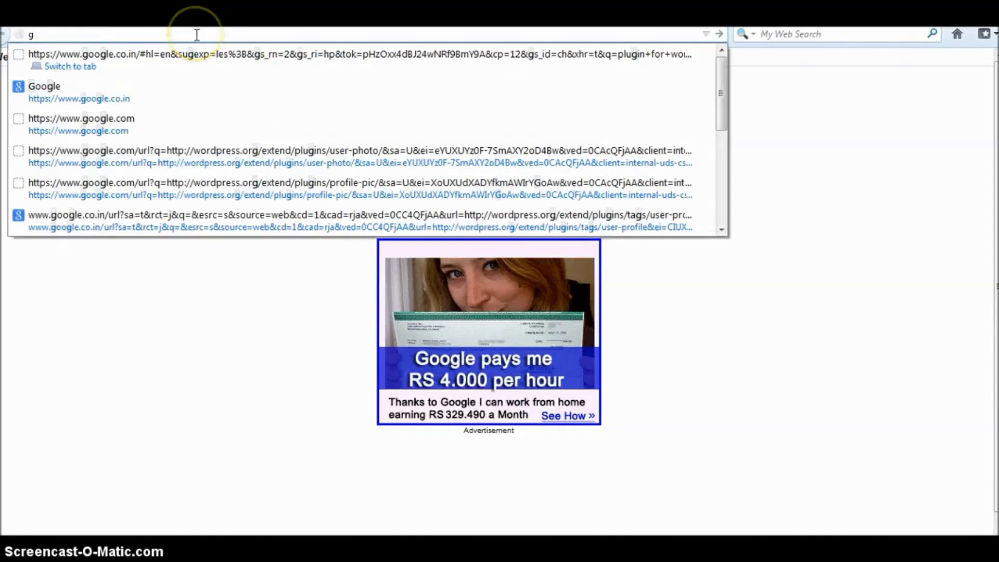
{"action": "type", "text": "oogle.co.in"}
{"action": "key", "text": "Return"}
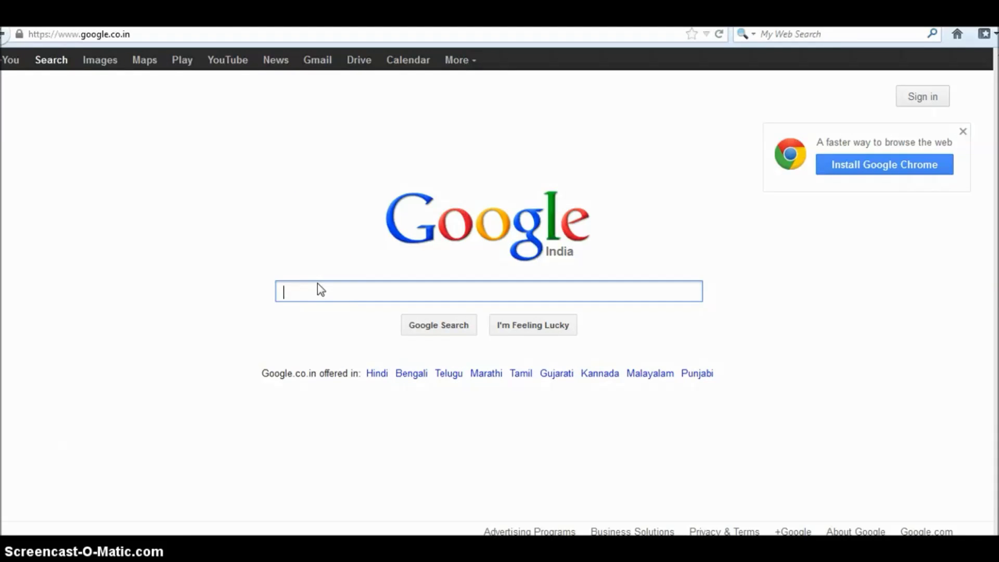
- Search Google for 'user photo plugin' and open the User Photo result in a new tab
{"action": "type", "text": "user ohot"}
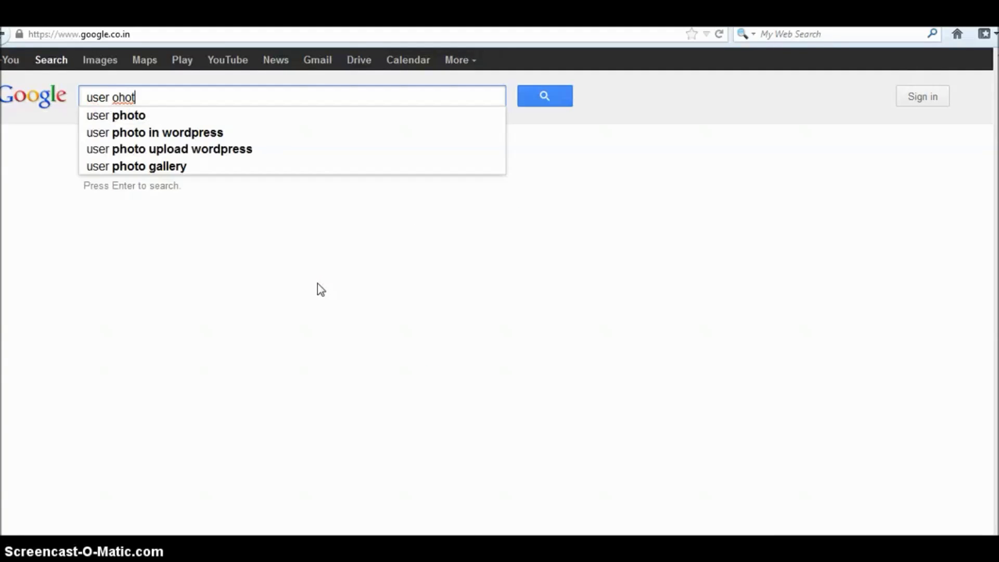
{"action": "key", "text": "BackSpace"}
{"action": "key", "text": "BackSpace"}
{"action": "key", "text": "BackSpace"}
{"action": "key", "text": "BackSpace"}
{"action": "type", "text": "p"}
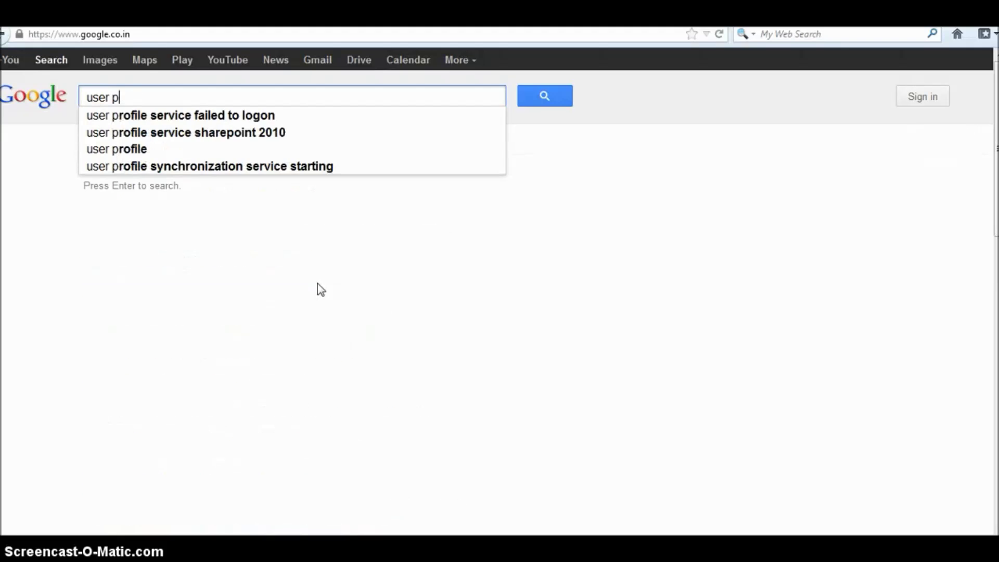
{"action": "type", "text": "hoto p"}
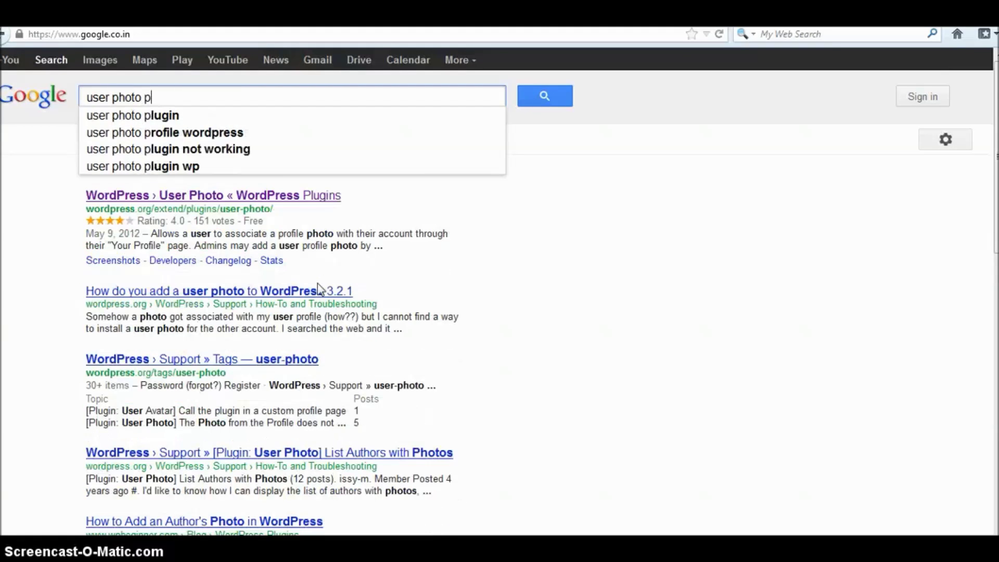
{"action": "type", "text": "lugin"}
{"action": "key", "text": "Return"}
{"action": "left_click", "coordinate": [232, 192]}
{"action": "right_click", "coordinate": [208, 199]}
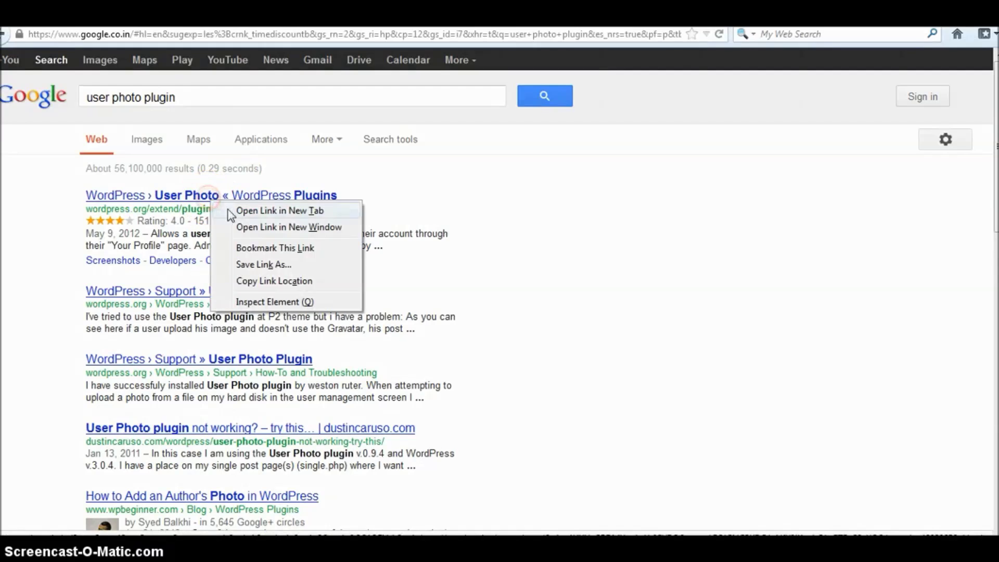
{"action": "left_click", "coordinate": [229, 210]}
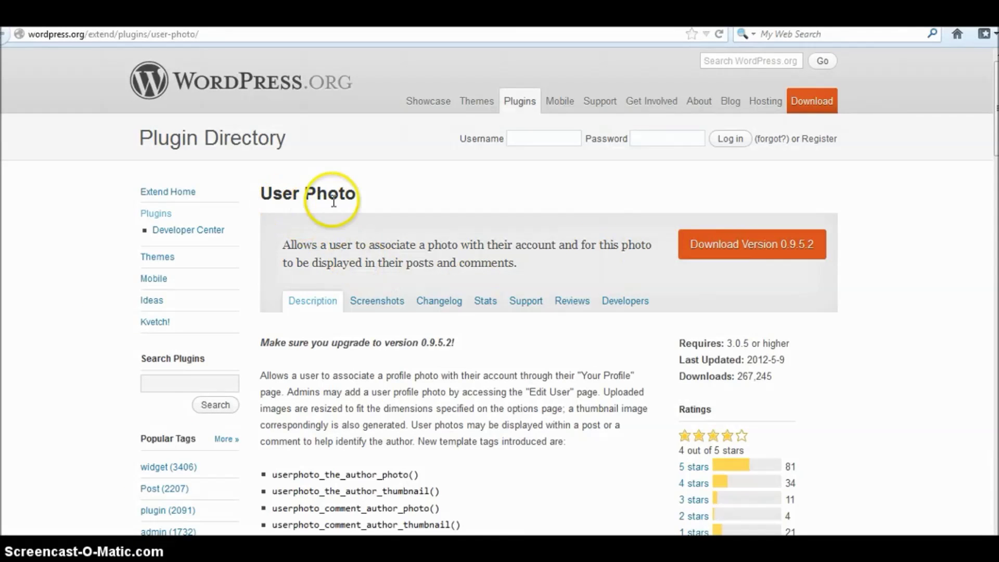
- Download User Photo version 0.9.5.2 as a zip file and close the Downloads window
{"action": "left_click", "coordinate": [758, 251]}
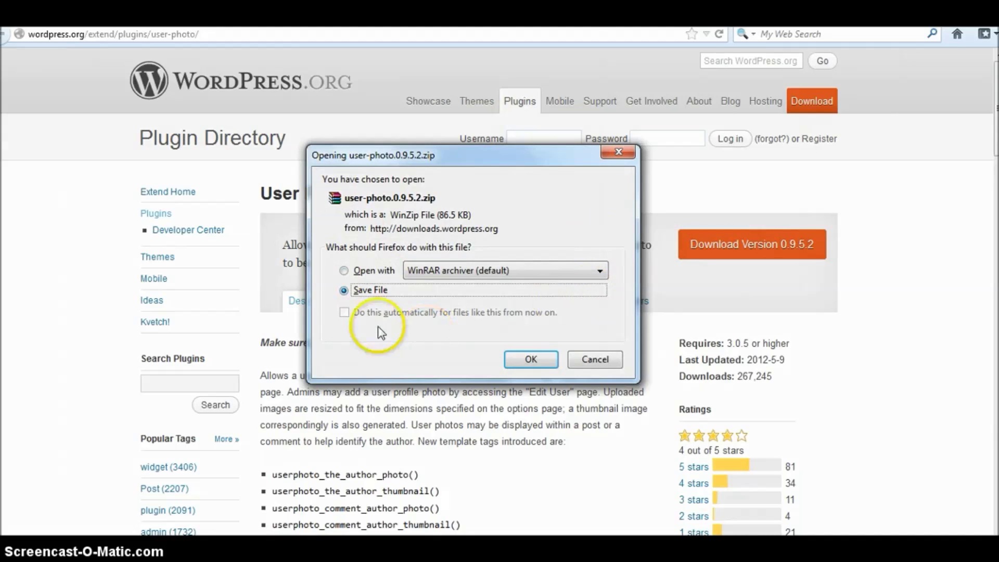
{"action": "left_click", "coordinate": [527, 360]}
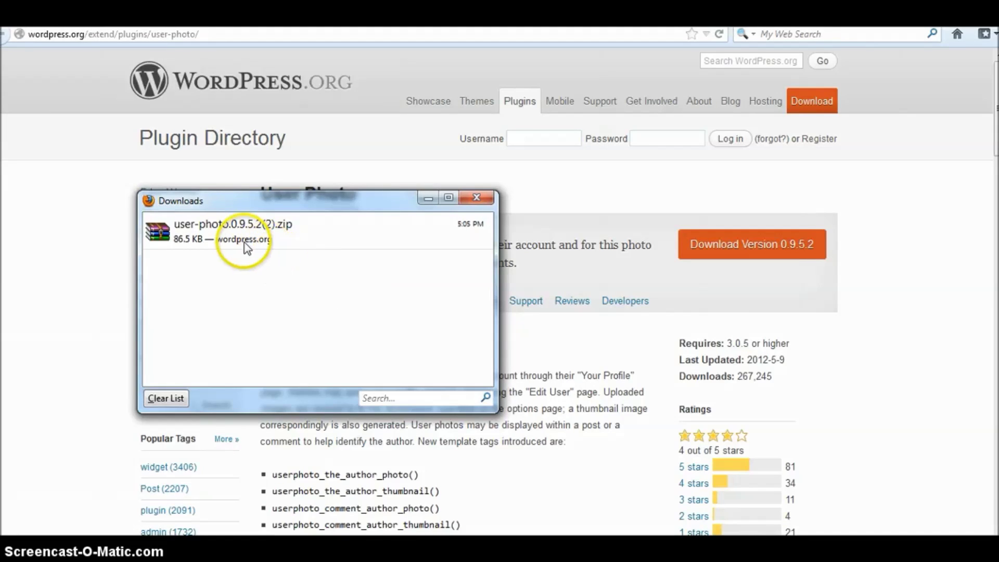
{"action": "left_click", "coordinate": [276, 235]}
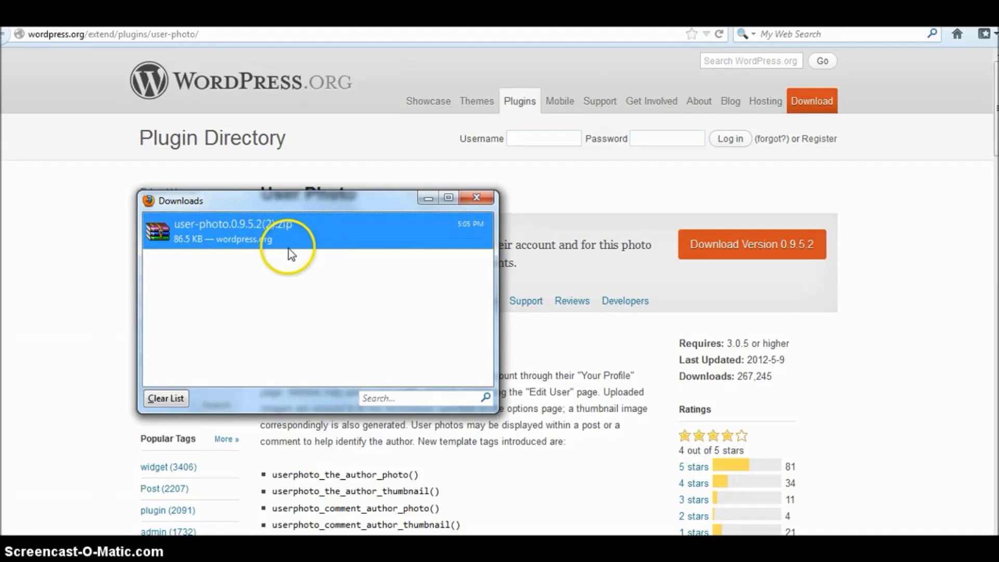
{"action": "left_click", "coordinate": [474, 198]}
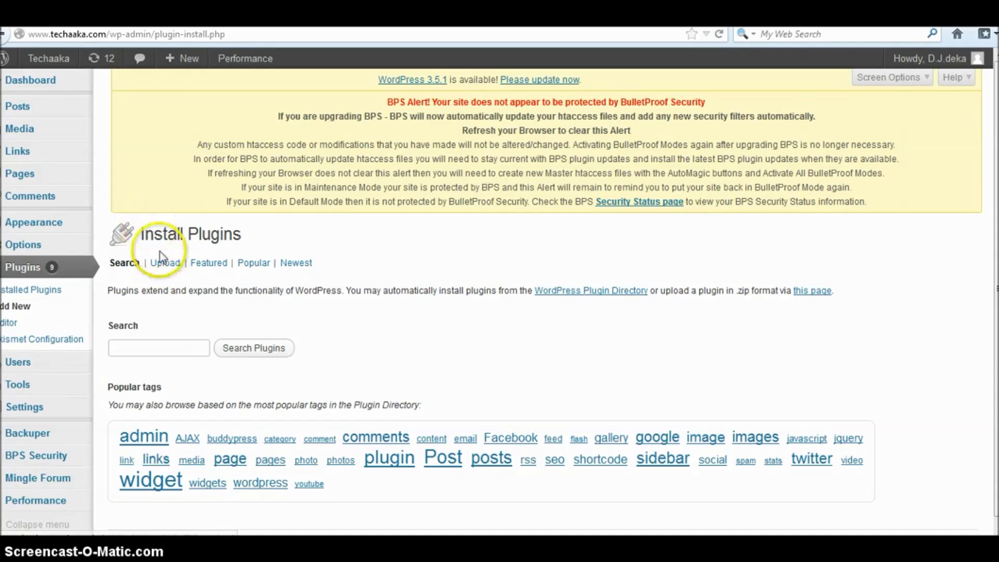
- Upload user-photo.0.9.5.2.zip from the Downloads folder and choose Install Now
{"action": "left_click", "coordinate": [165, 267]}
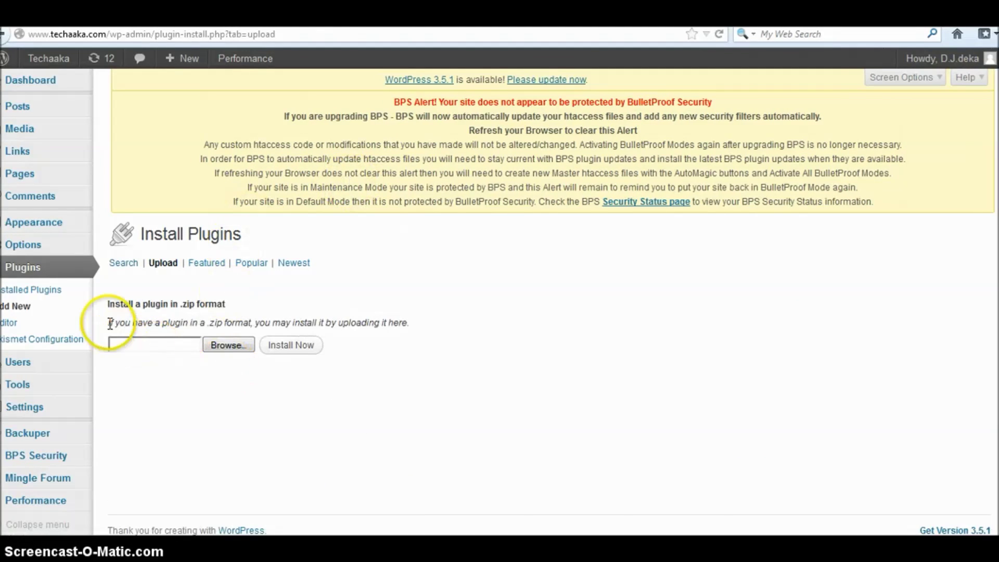
{"action": "left_click", "coordinate": [221, 354]}
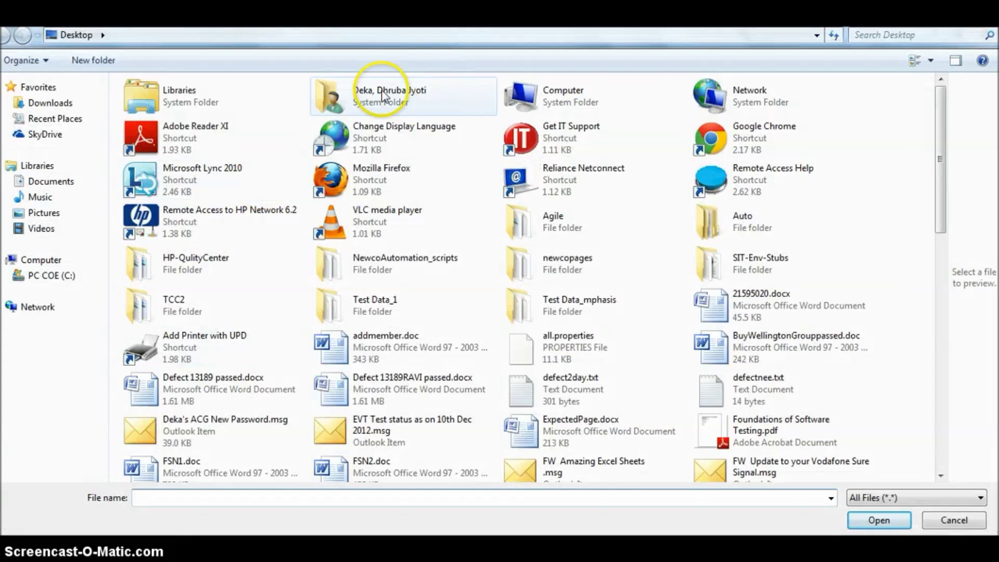
{"action": "left_click", "coordinate": [50, 109]}
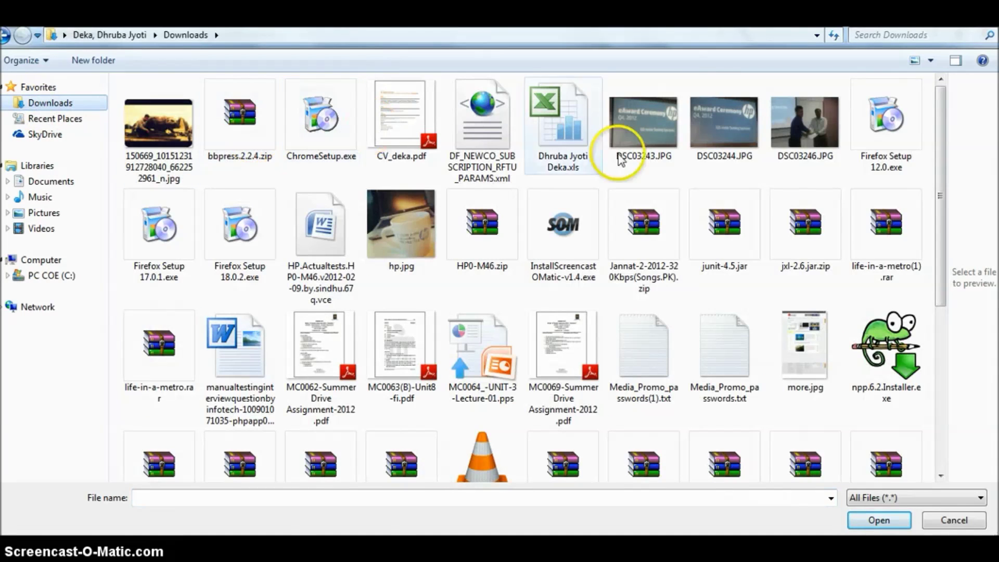
{"action": "left_click_drag", "start_coordinate": [941, 118], "coordinate": [939, 268]}
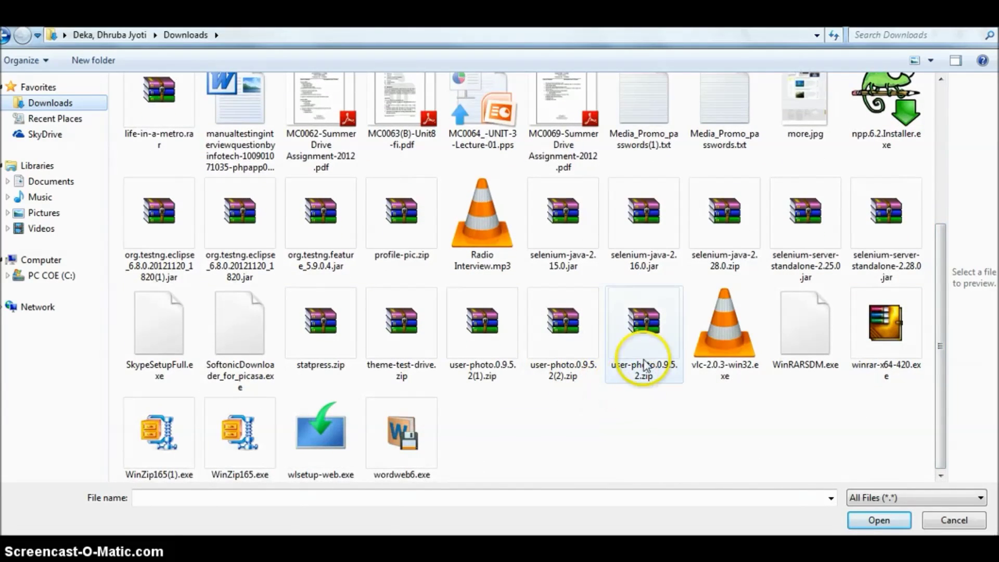
{"action": "double_click", "coordinate": [636, 387]}
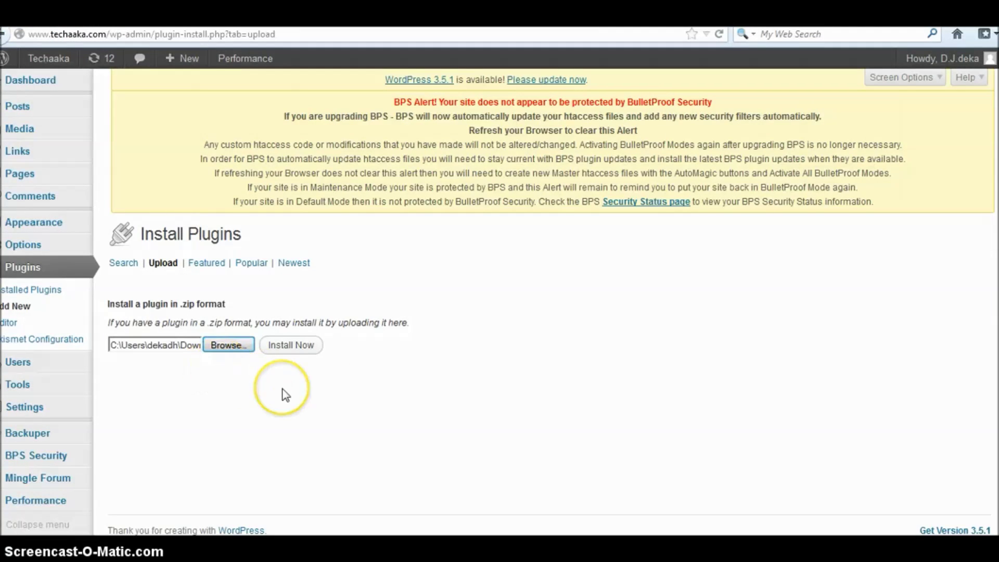
{"action": "left_click", "coordinate": [290, 346]}
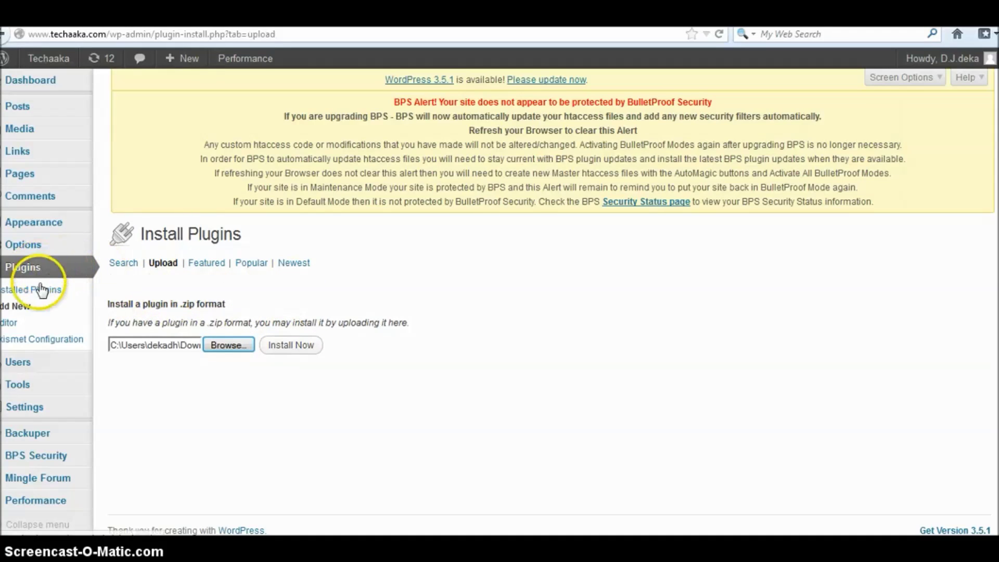
- Open Installed Plugins and scroll down to the User Photo entry
{"action": "left_click", "coordinate": [23, 305]}
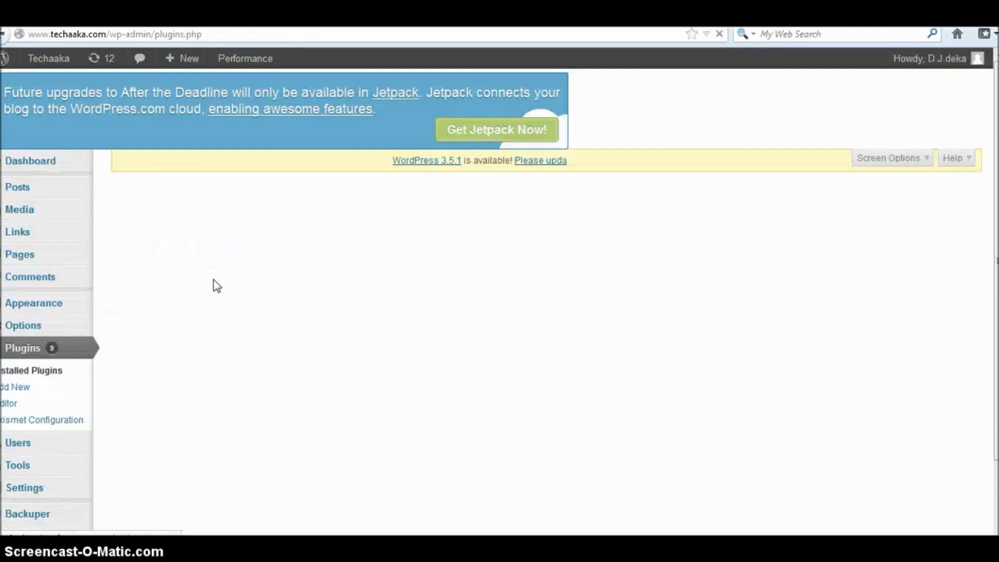
{"action": "scroll", "coordinate": [214, 284], "scroll_direction": "down", "scroll_amount": 1}
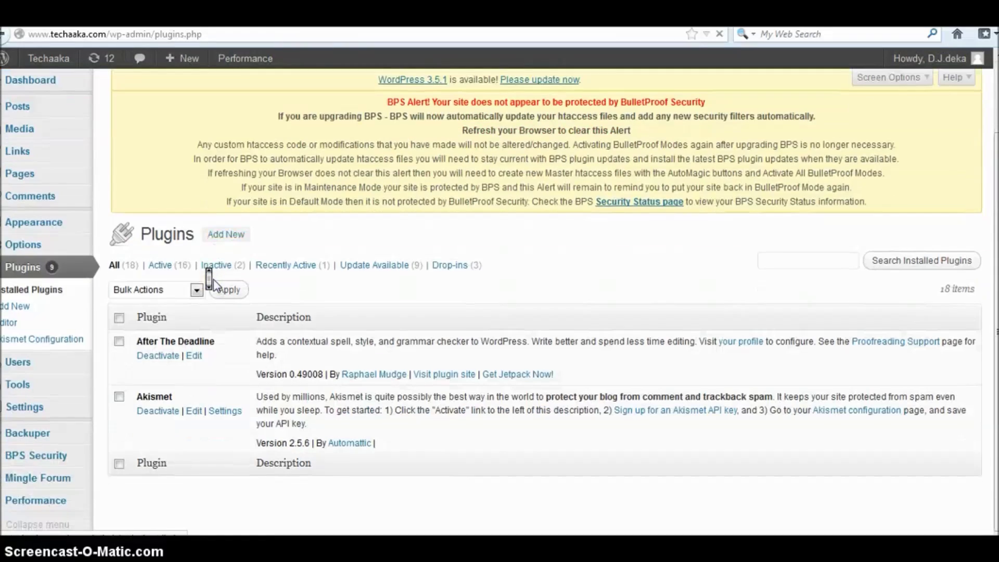
{"action": "scroll", "coordinate": [213, 281], "scroll_direction": "down", "scroll_amount": 3}
{"action": "scroll", "coordinate": [215, 279], "scroll_direction": "down", "scroll_amount": 5}
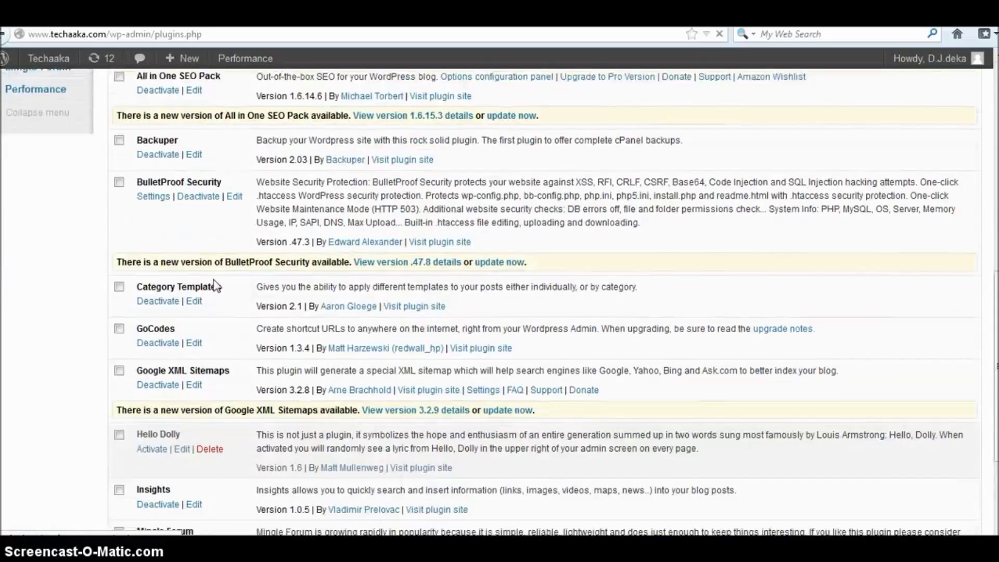
{"action": "scroll", "coordinate": [213, 279], "scroll_direction": "down", "scroll_amount": 3}
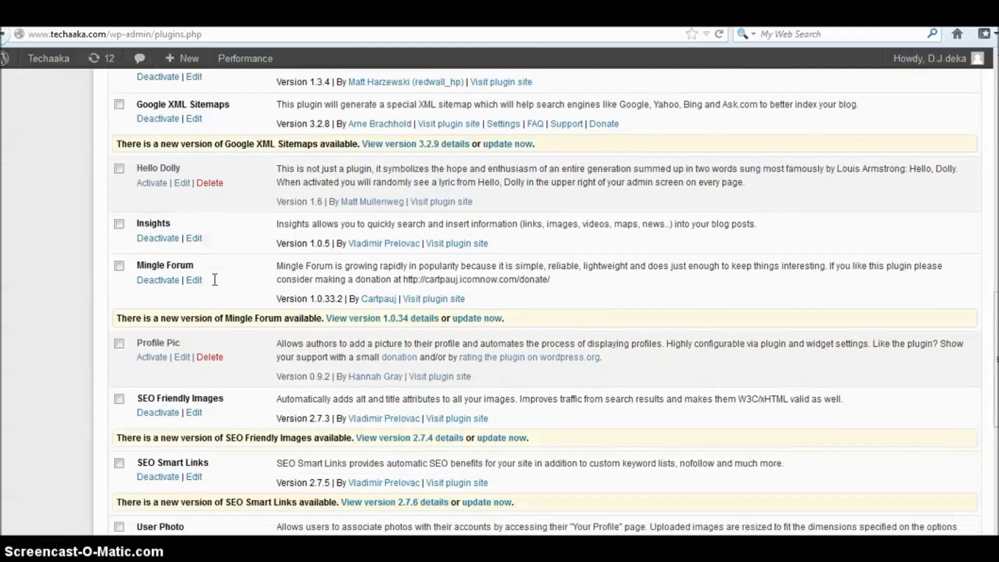
{"action": "scroll", "coordinate": [161, 359], "scroll_direction": "down", "scroll_amount": 3}
- Highlight the User Photo plugin name to confirm it is listed and active
{"action": "left_click_drag", "start_coordinate": [185, 389], "coordinate": [139, 398]}
{"action": "left_click", "coordinate": [216, 390]}
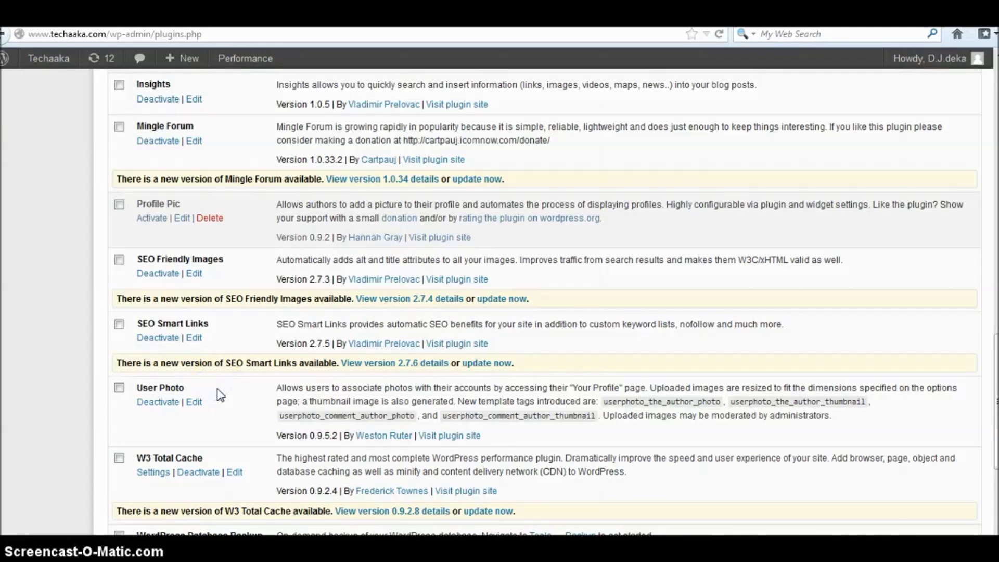
{"action": "left_click_drag", "start_coordinate": [195, 388], "coordinate": [133, 391]}
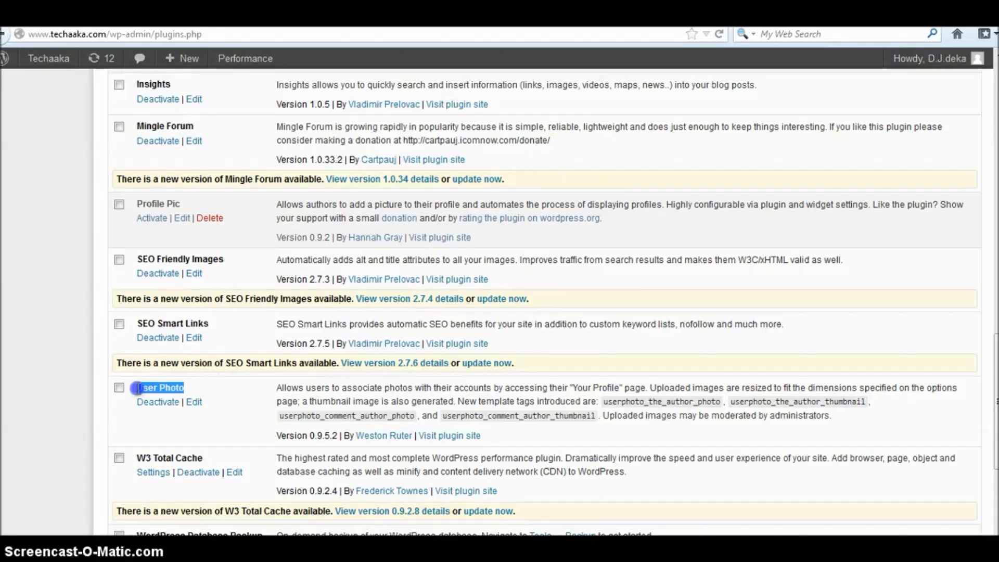
{"action": "left_click", "coordinate": [196, 388]}
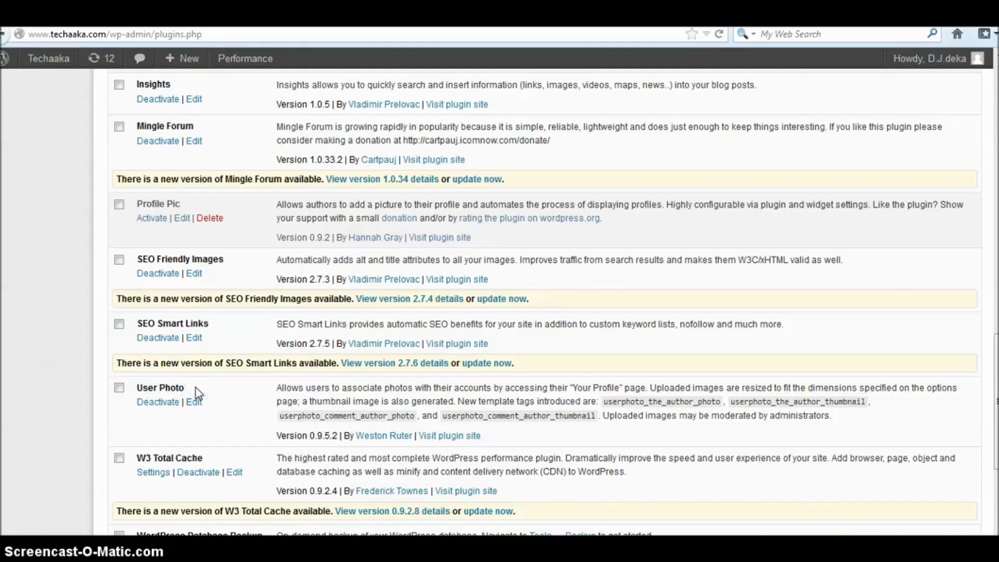
{"action": "left_click_drag", "start_coordinate": [197, 393], "coordinate": [130, 390]}
{"action": "left_click", "coordinate": [196, 394]}
{"action": "left_click_drag", "start_coordinate": [124, 394], "coordinate": [193, 396]}
{"action": "left_click", "coordinate": [193, 391]}
{"action": "scroll", "coordinate": [193, 387], "scroll_direction": "up", "scroll_amount": 12}
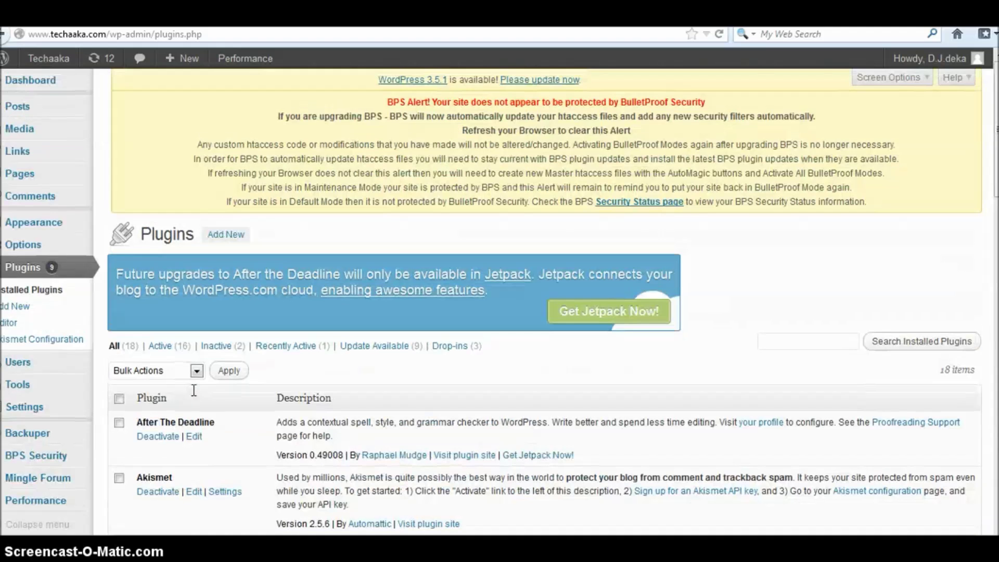
{"action": "mouse_move", "coordinate": [45, 361]}
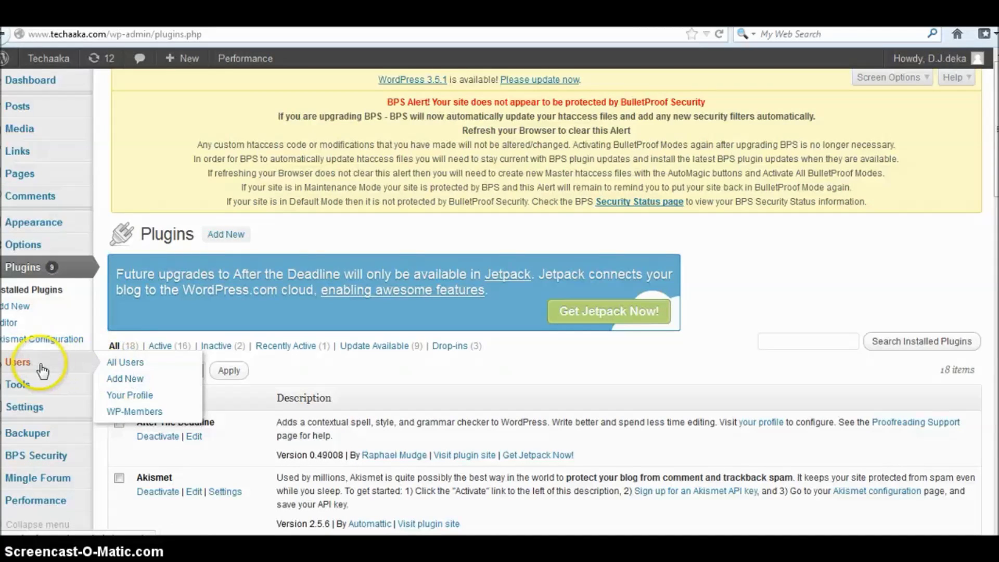
- Open Users > Your Profile and scroll to the Your Photo section
{"action": "left_click", "coordinate": [130, 399]}
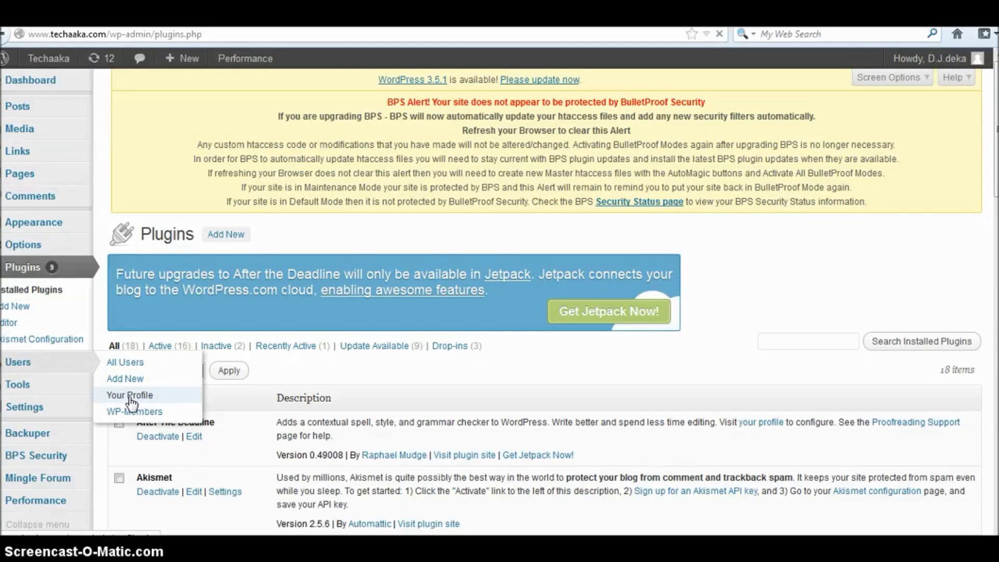
{"action": "left_click", "coordinate": [382, 257]}
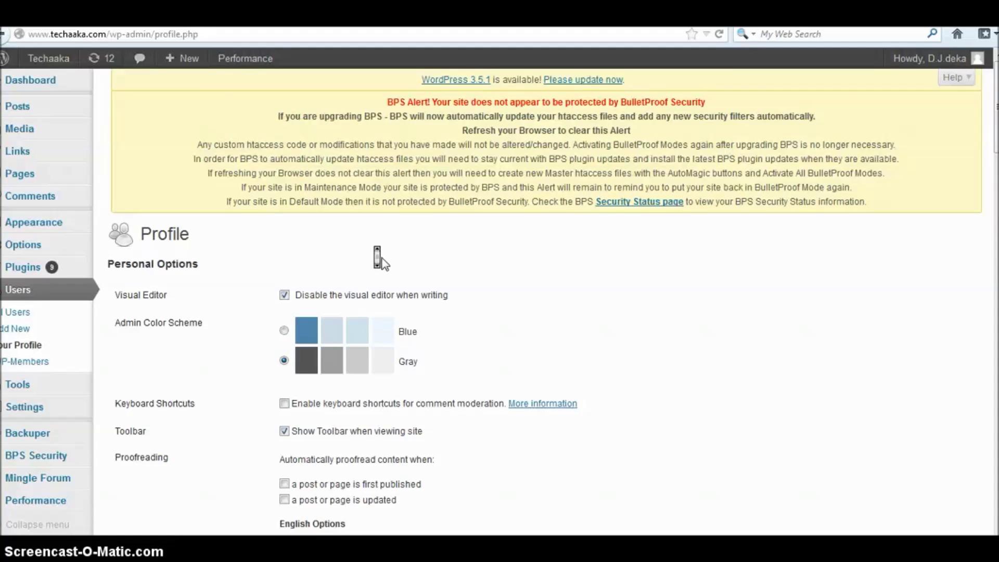
{"action": "scroll", "coordinate": [379, 257], "scroll_direction": "down", "scroll_amount": 15}
{"action": "scroll", "coordinate": [383, 260], "scroll_direction": "down", "scroll_amount": 8}
{"action": "scroll", "coordinate": [383, 261], "scroll_direction": "down", "scroll_amount": 8}
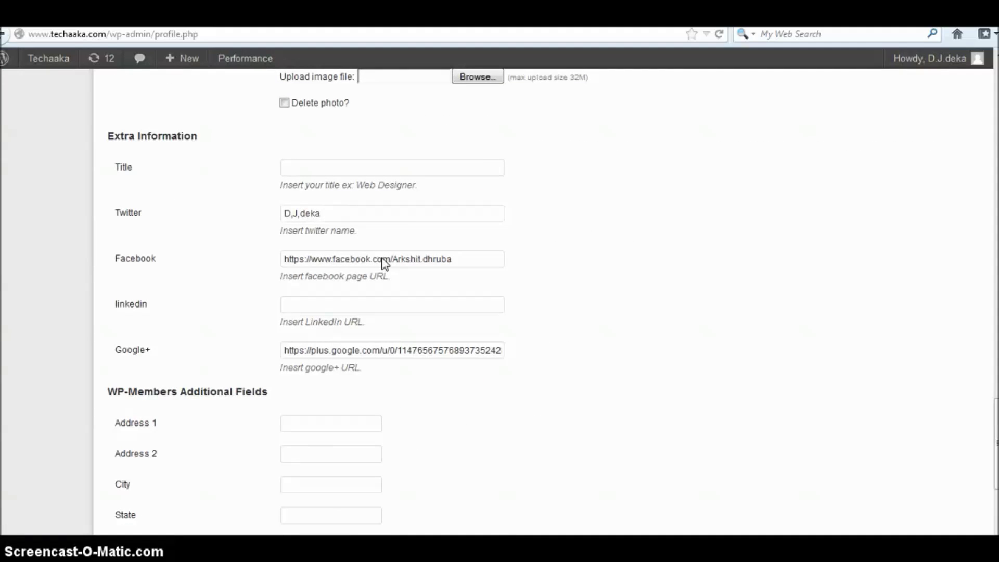
{"action": "scroll", "coordinate": [382, 259], "scroll_direction": "up", "scroll_amount": 5}
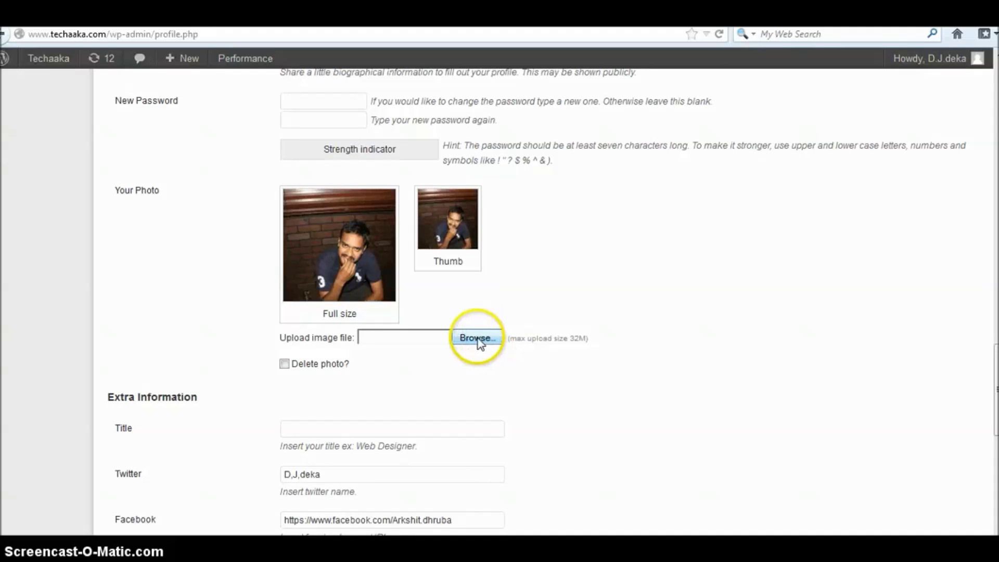
- Start browsing for a profile photo file and go to the user's home folder
{"action": "left_click", "coordinate": [477, 339]}
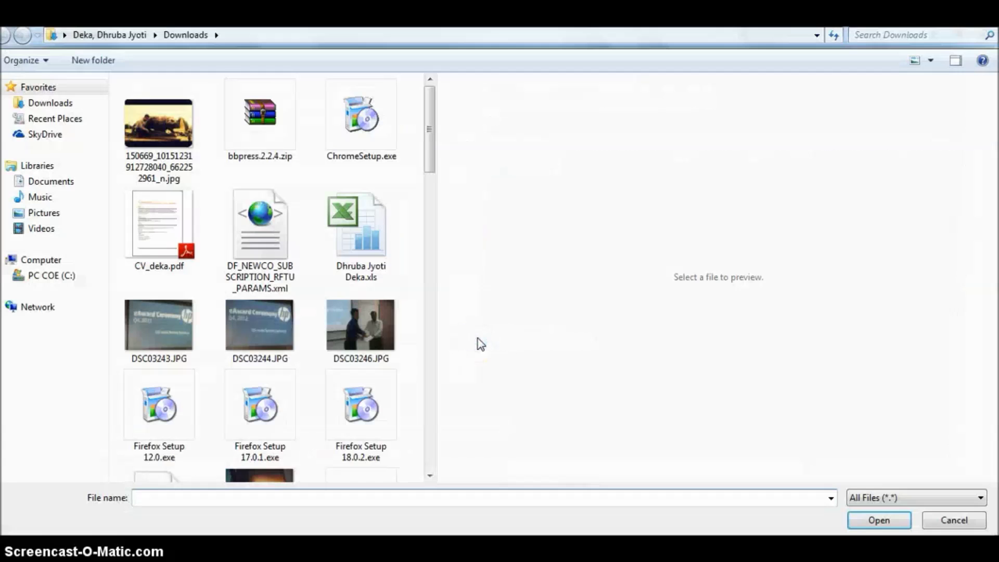
{"action": "left_click_drag", "start_coordinate": [430, 133], "coordinate": [431, 142]}
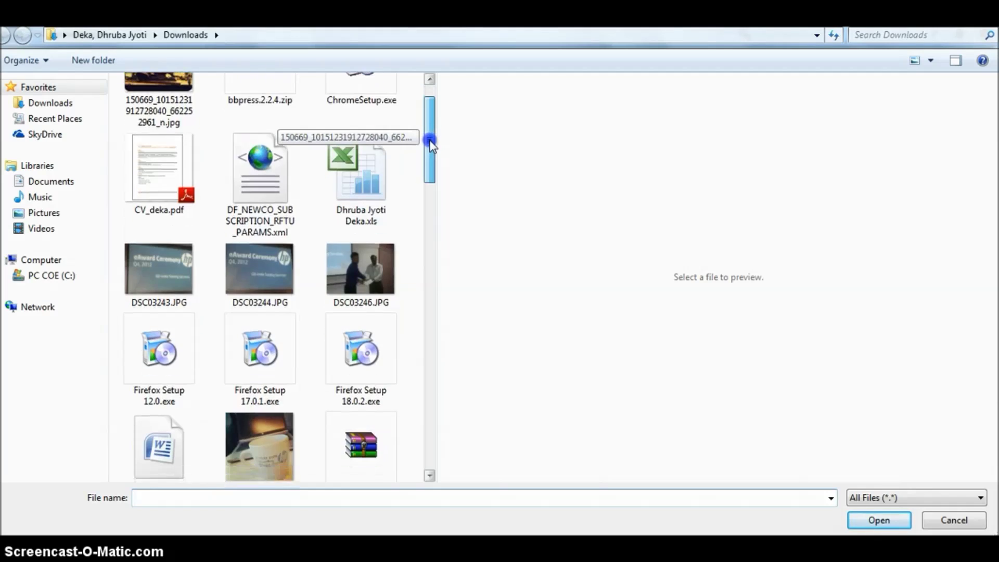
{"action": "left_click", "coordinate": [817, 36]}
{"action": "left_click", "coordinate": [714, 71]}
{"action": "left_click", "coordinate": [443, 100]}
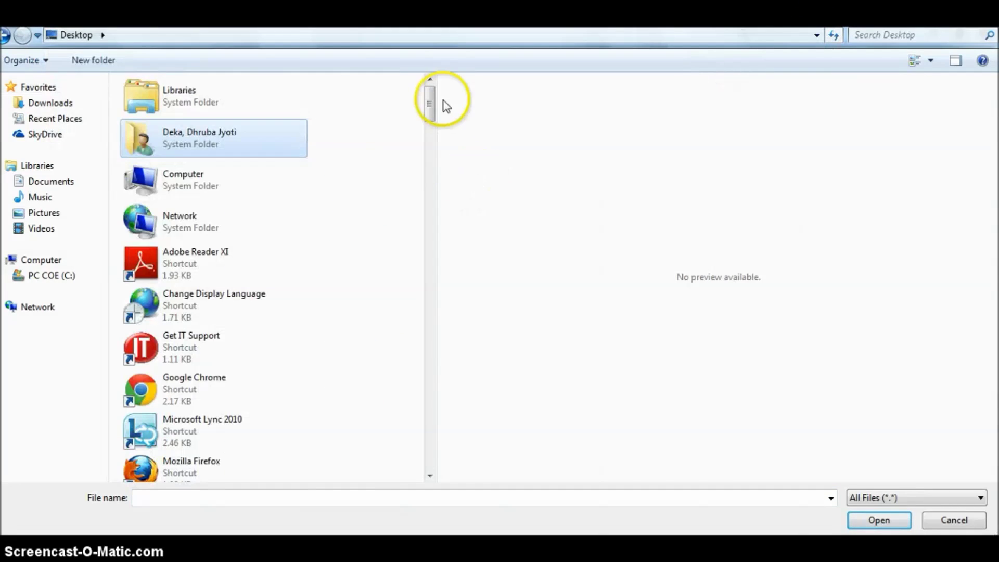
{"action": "left_click_drag", "start_coordinate": [429, 105], "coordinate": [409, 84]}
{"action": "double_click", "coordinate": [223, 140]}
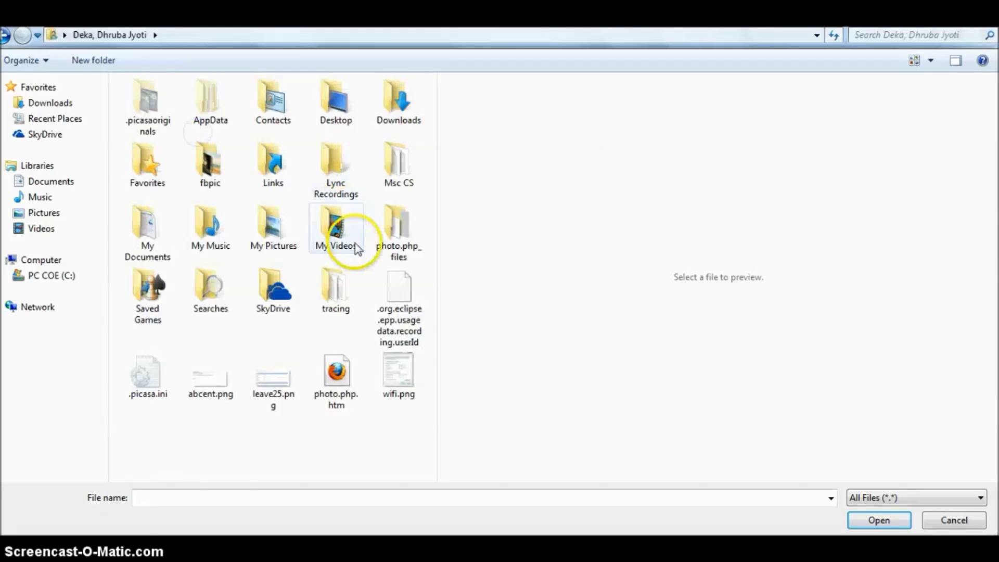
- Navigate to Msc CS > Techaaka.com > Image > ProfilePic and select the portrait photo
{"action": "double_click", "coordinate": [387, 192]}
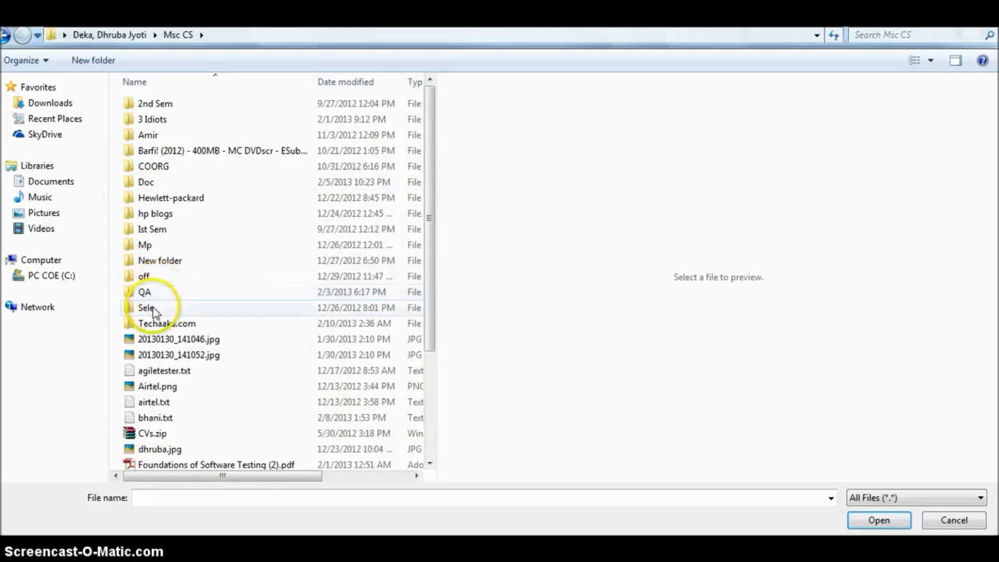
{"action": "double_click", "coordinate": [161, 324]}
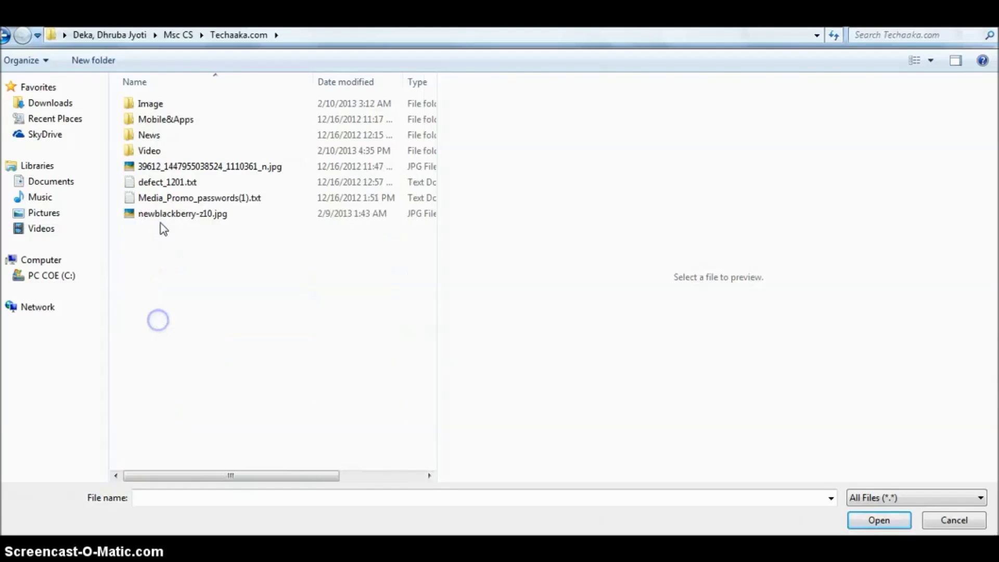
{"action": "left_click", "coordinate": [157, 119]}
{"action": "double_click", "coordinate": [156, 118]}
{"action": "left_click", "coordinate": [7, 35]}
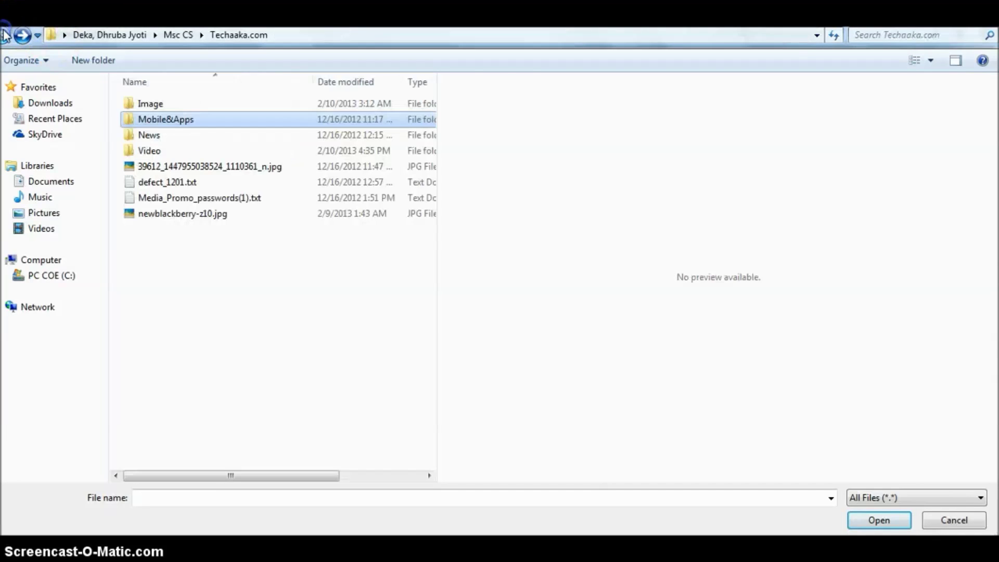
{"action": "double_click", "coordinate": [145, 104]}
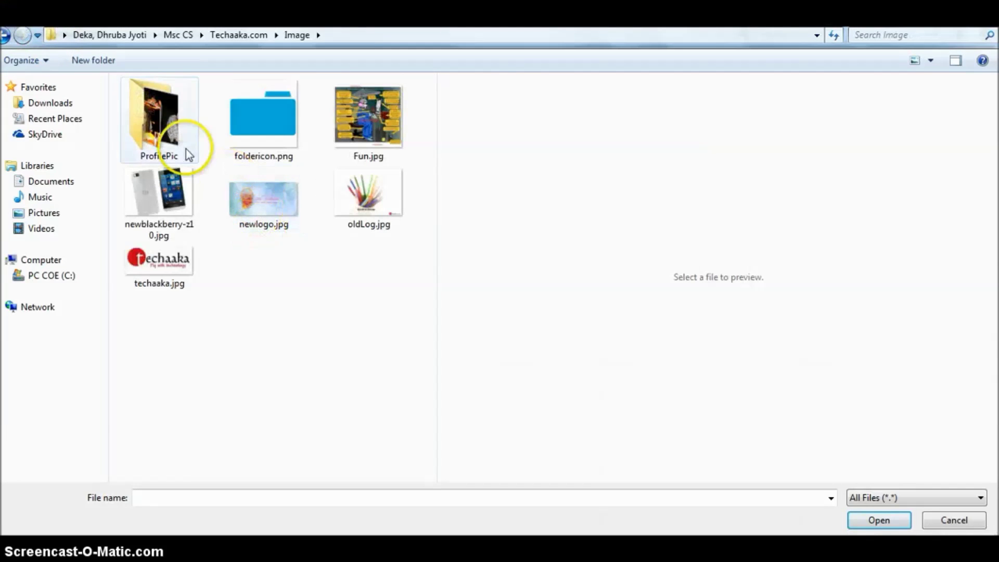
{"action": "left_click", "coordinate": [161, 145]}
{"action": "double_click", "coordinate": [161, 146]}
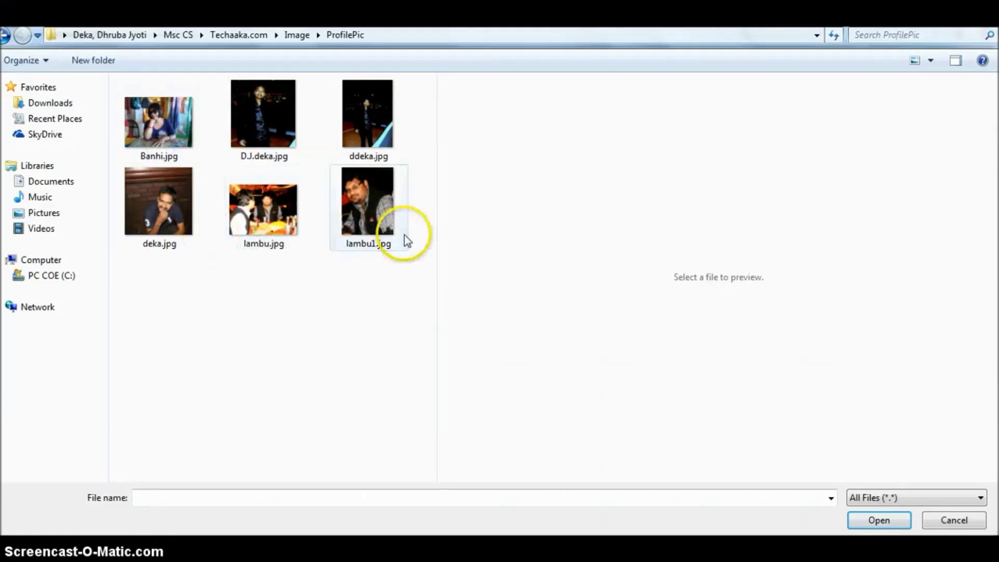
{"action": "double_click", "coordinate": [279, 122]}
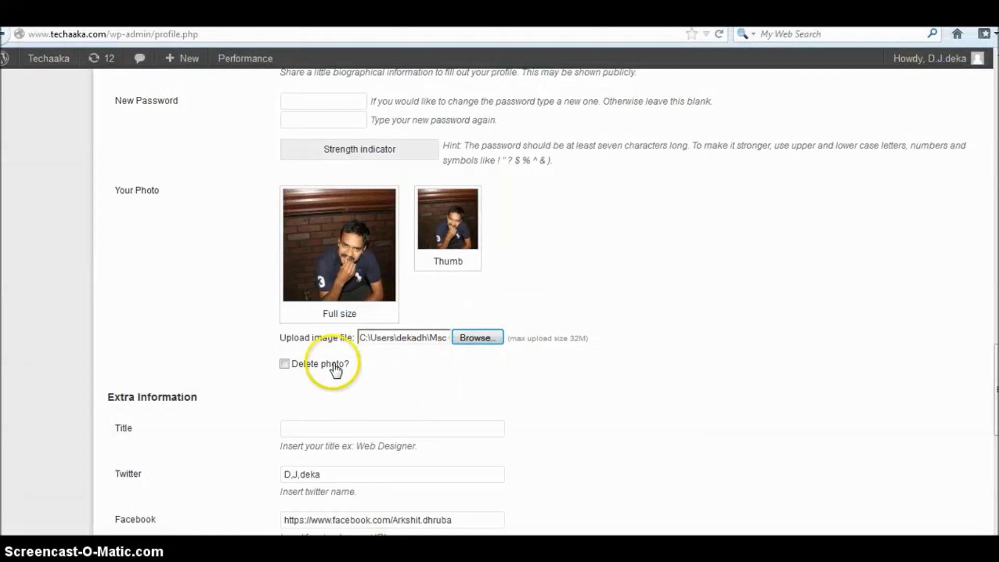
{"action": "middle_click", "coordinate": [614, 347]}
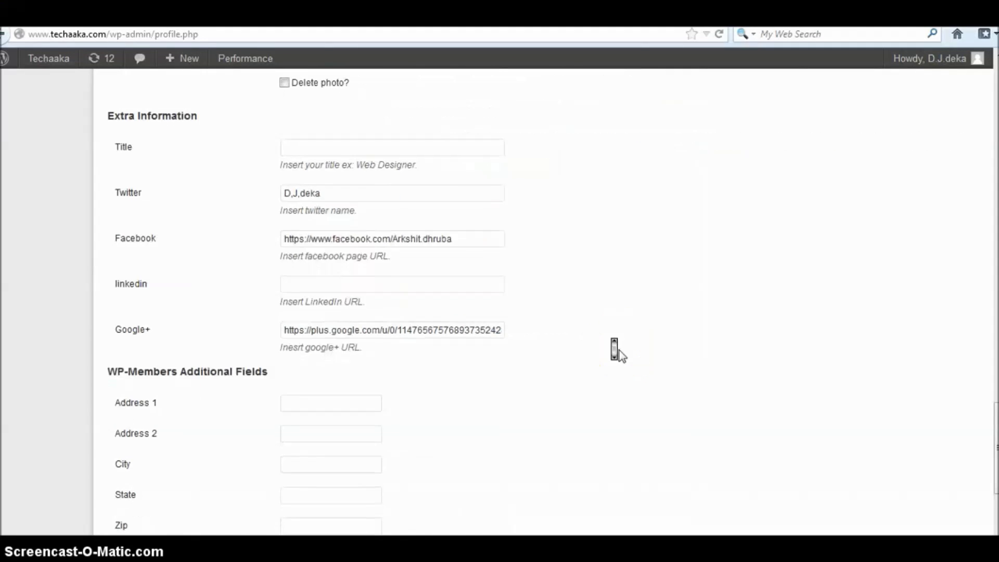
{"action": "left_click", "coordinate": [620, 355]}
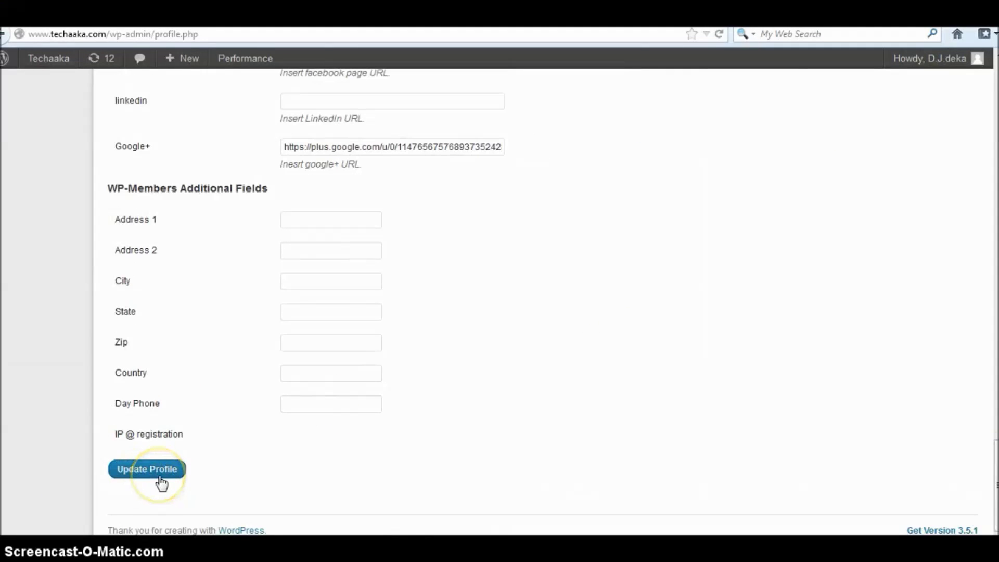
{"action": "left_click", "coordinate": [245, 442]}
{"action": "middle_click", "coordinate": [523, 328]}
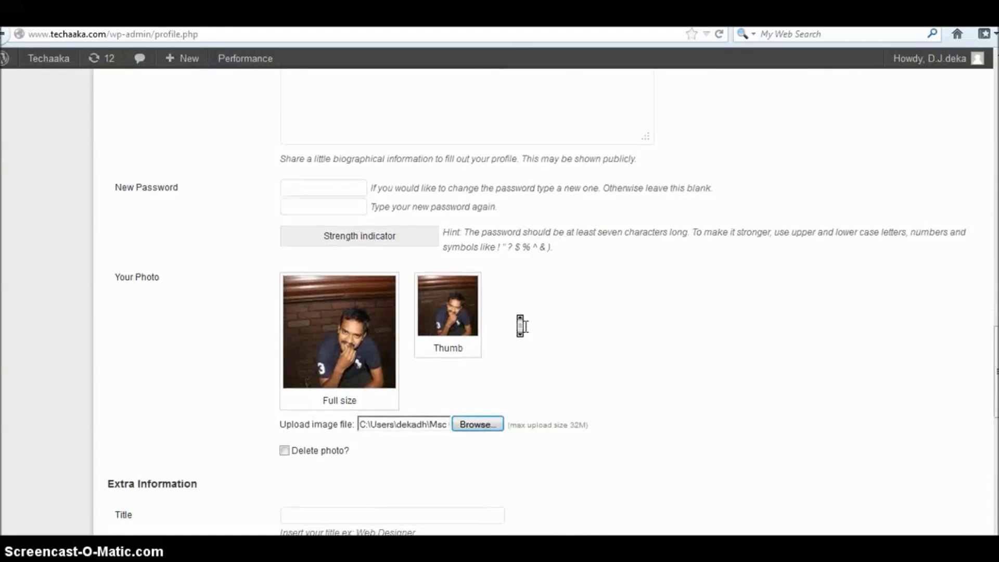
{"action": "left_click", "coordinate": [326, 331]}
{"action": "left_click", "coordinate": [565, 391]}
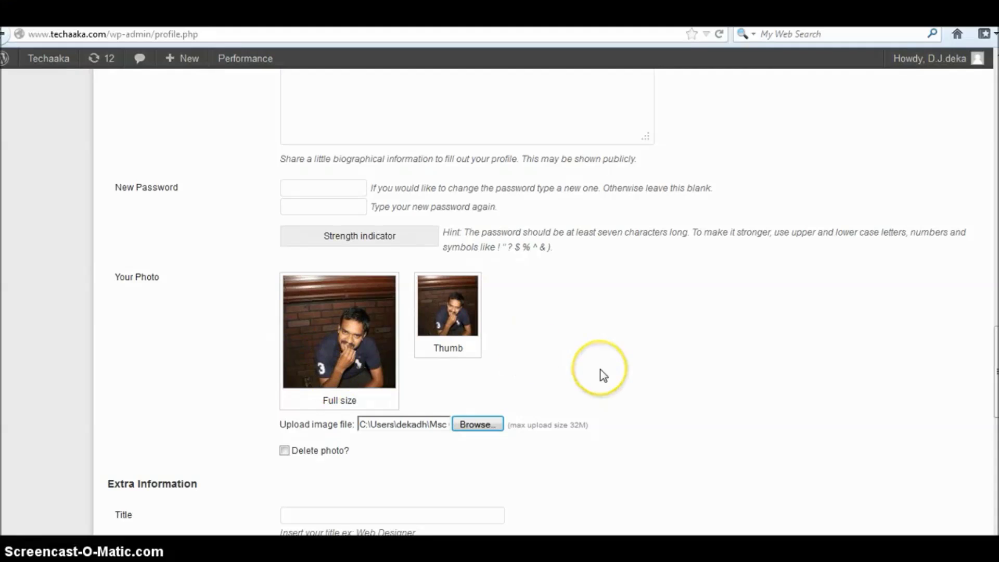
{"action": "scroll", "coordinate": [603, 376], "scroll_direction": "down", "scroll_amount": 5}
{"action": "scroll", "coordinate": [601, 374], "scroll_direction": "up", "scroll_amount": 20}
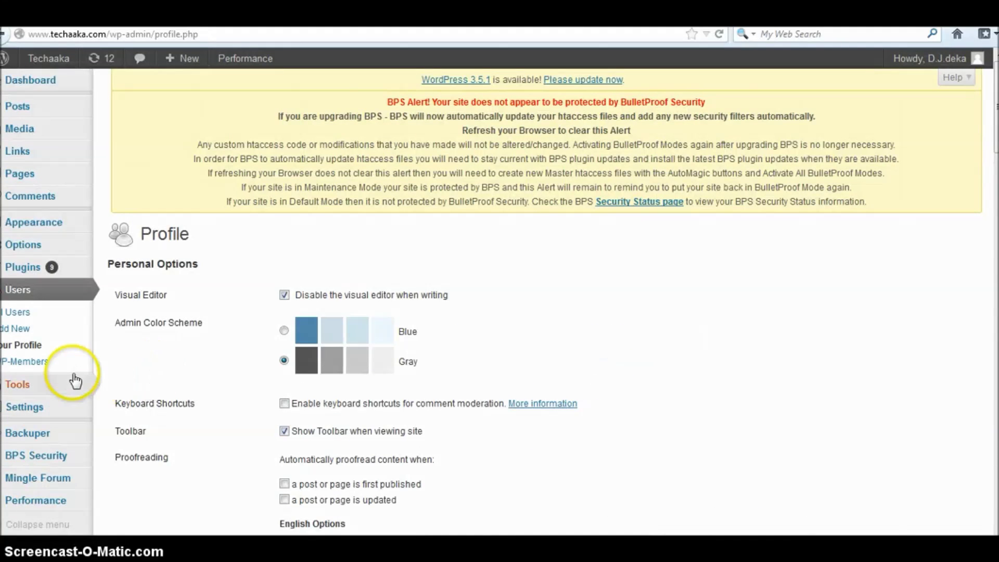
- In Settings > User Photo, check Serve Avatar as Fallback and Override Avatar with User Photo
{"action": "mouse_move", "coordinate": [58, 408]}
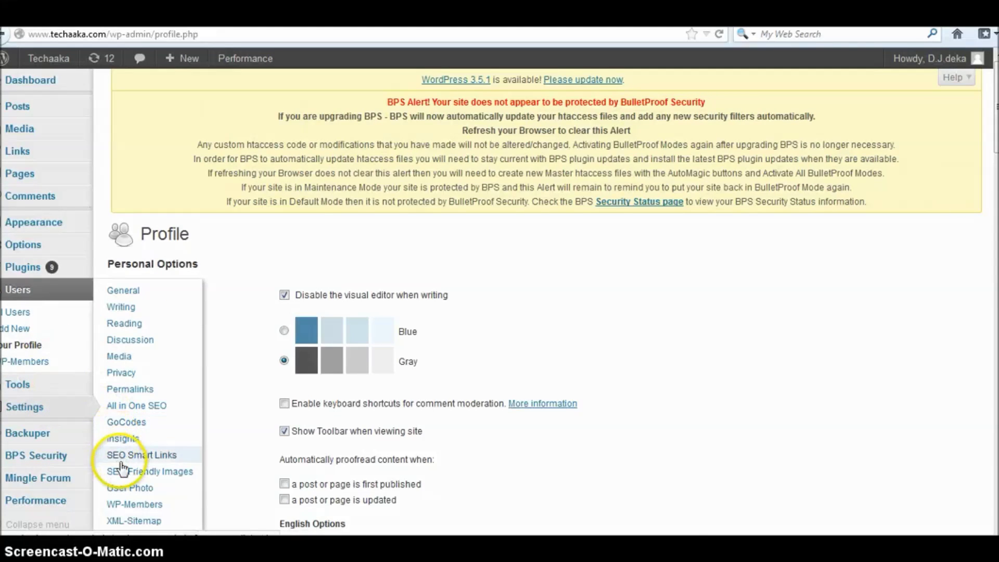
{"action": "left_click", "coordinate": [126, 492]}
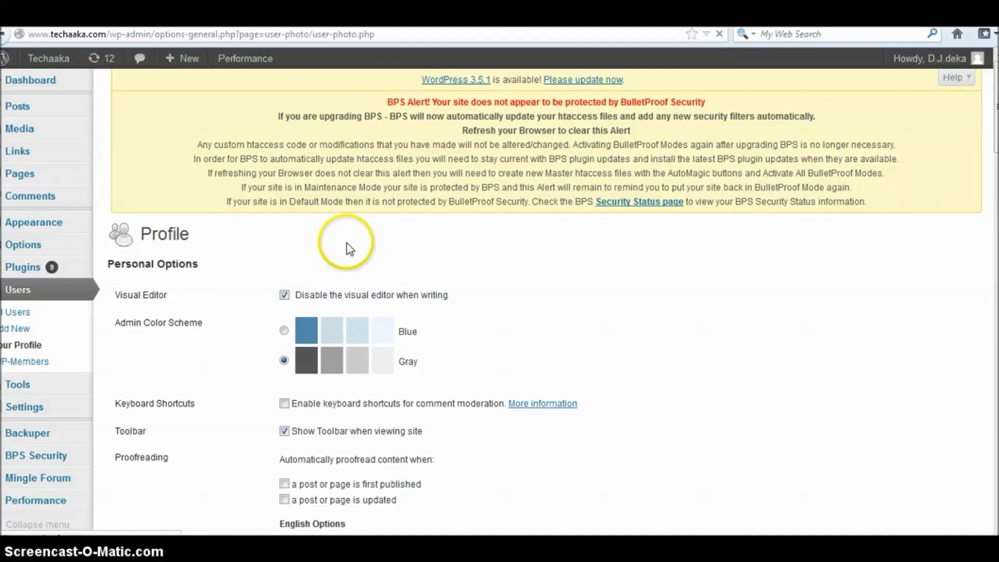
{"action": "scroll", "coordinate": [343, 244], "scroll_direction": "down", "scroll_amount": 3}
{"action": "scroll", "coordinate": [343, 242], "scroll_direction": "up", "scroll_amount": 3}
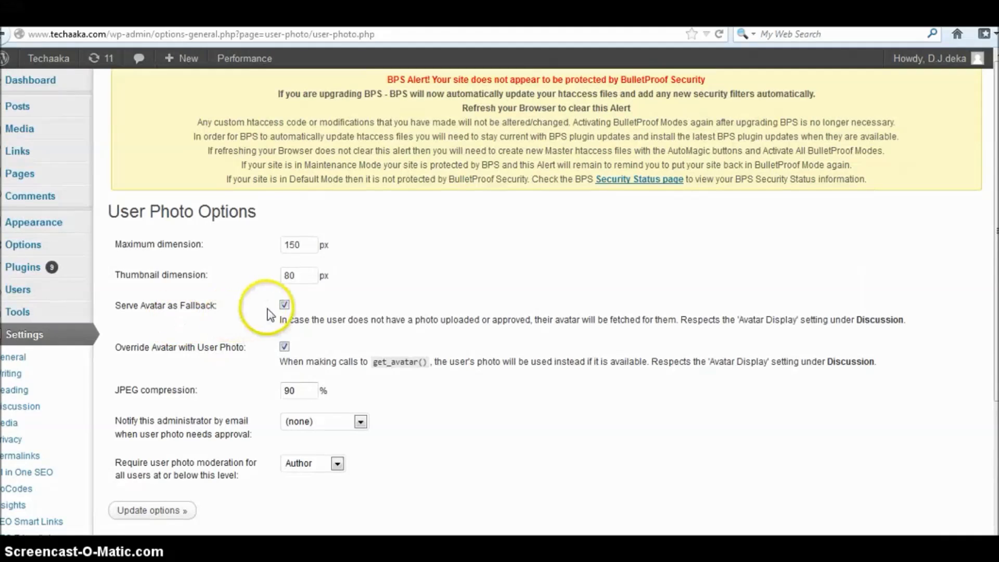
{"action": "left_click", "coordinate": [284, 306]}
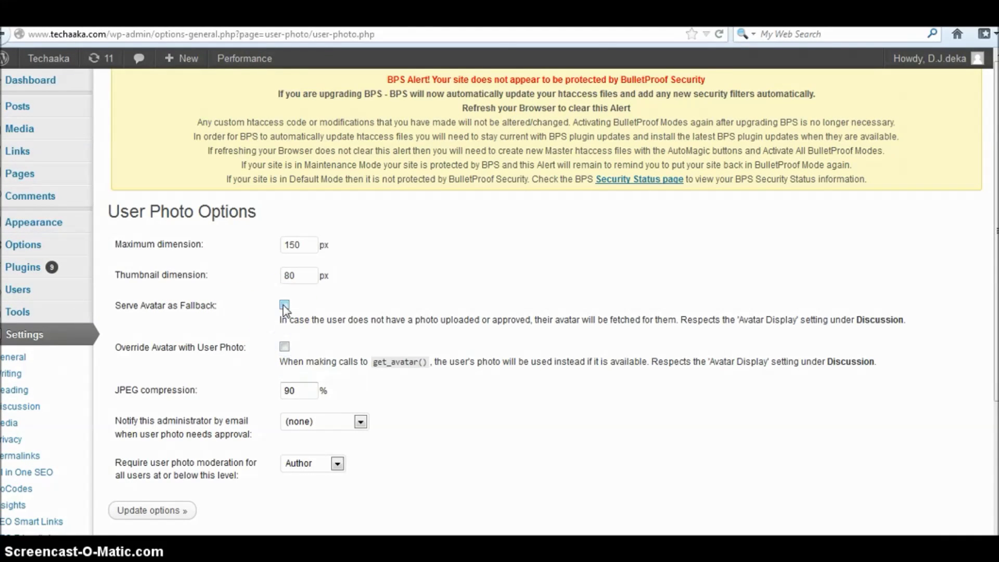
{"action": "left_click", "coordinate": [285, 305]}
{"action": "left_click", "coordinate": [285, 347]}
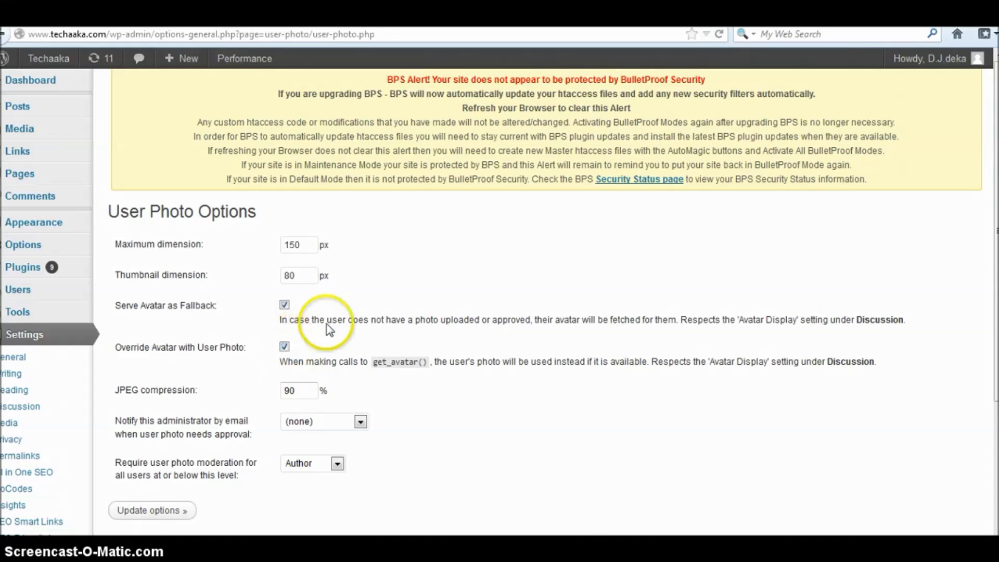
{"action": "scroll", "coordinate": [327, 324], "scroll_direction": "down", "scroll_amount": 3}
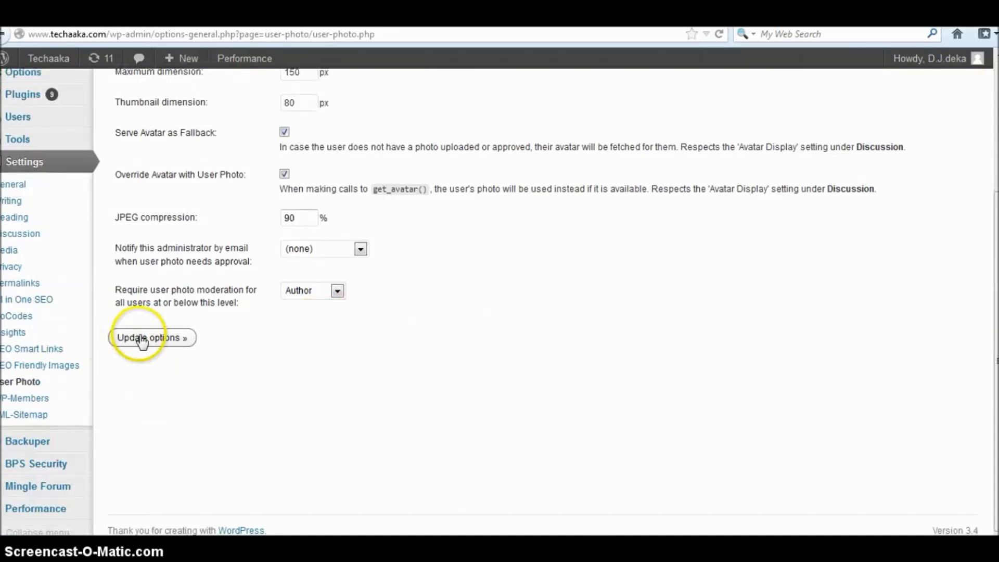
{"action": "scroll", "coordinate": [312, 235], "scroll_direction": "up", "scroll_amount": 3}
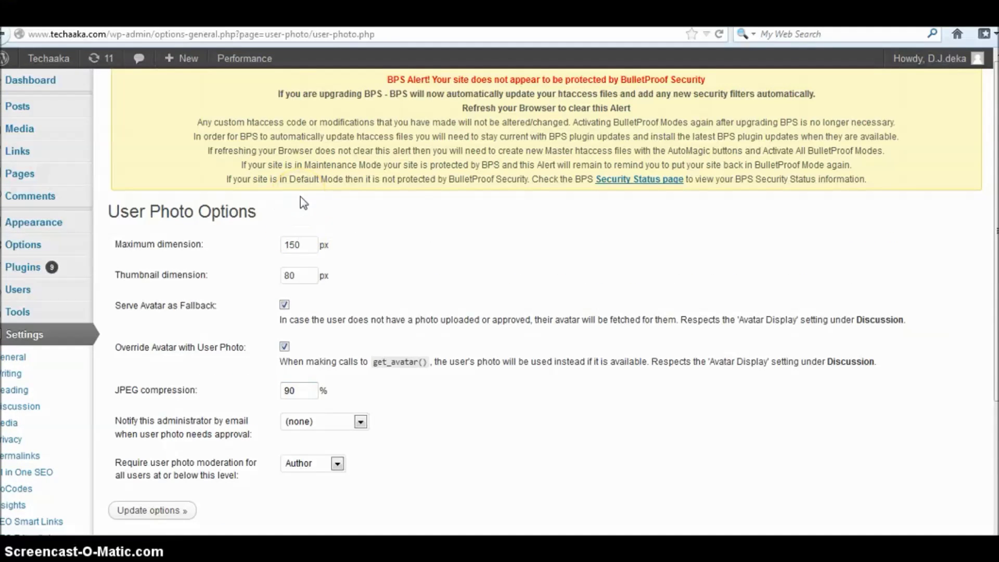
{"action": "left_click", "coordinate": [304, 23]}
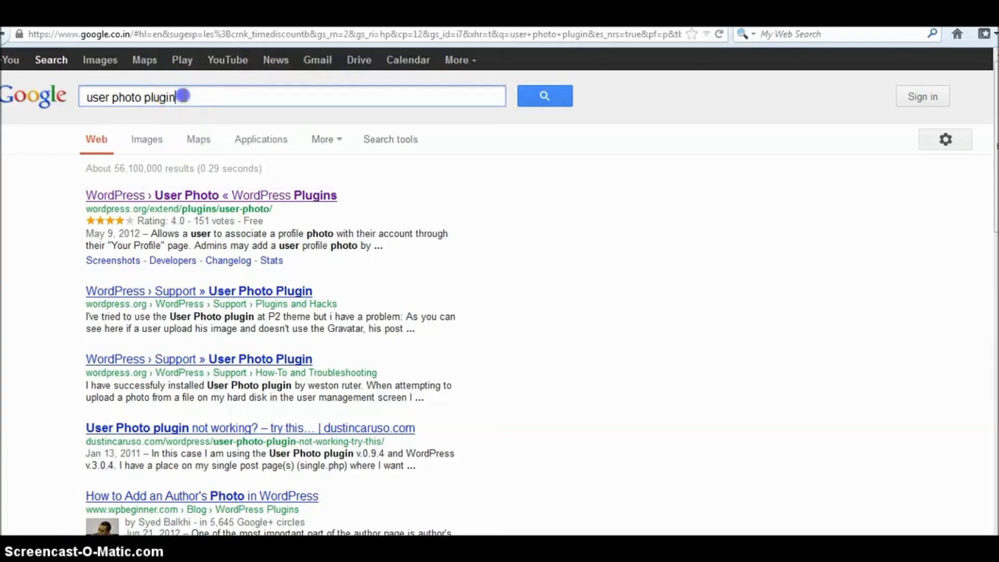
{"action": "left_click_drag", "start_coordinate": [182, 98], "coordinate": [48, 89]}
{"action": "type", "text": "w"}
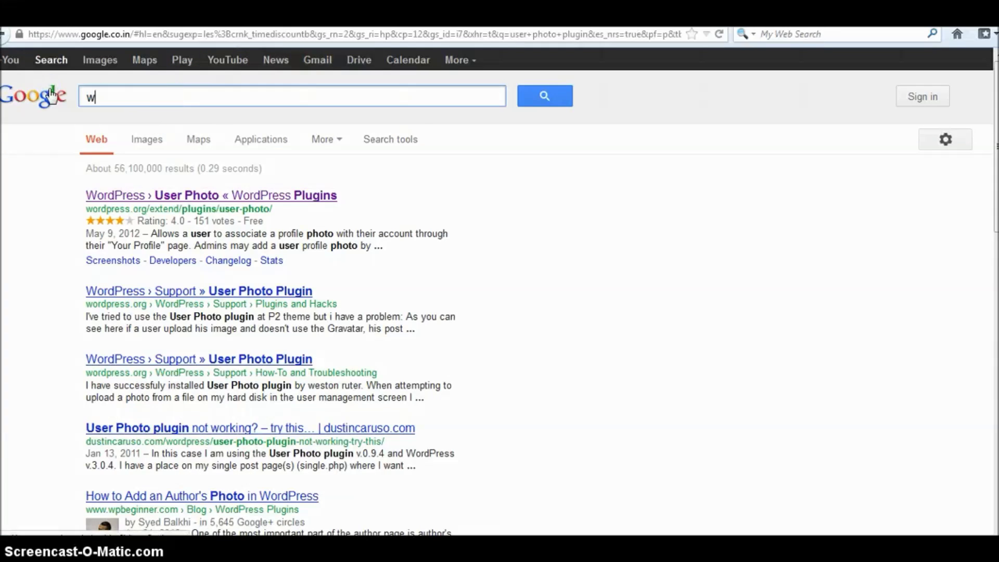
{"action": "type", "text": "ww.tec"}
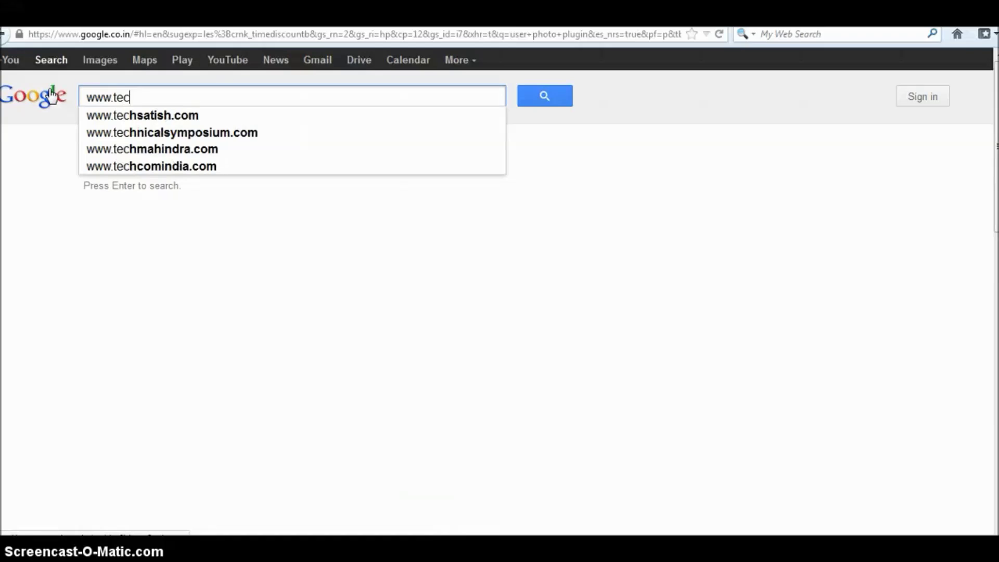
{"action": "type", "text": "haaka"}
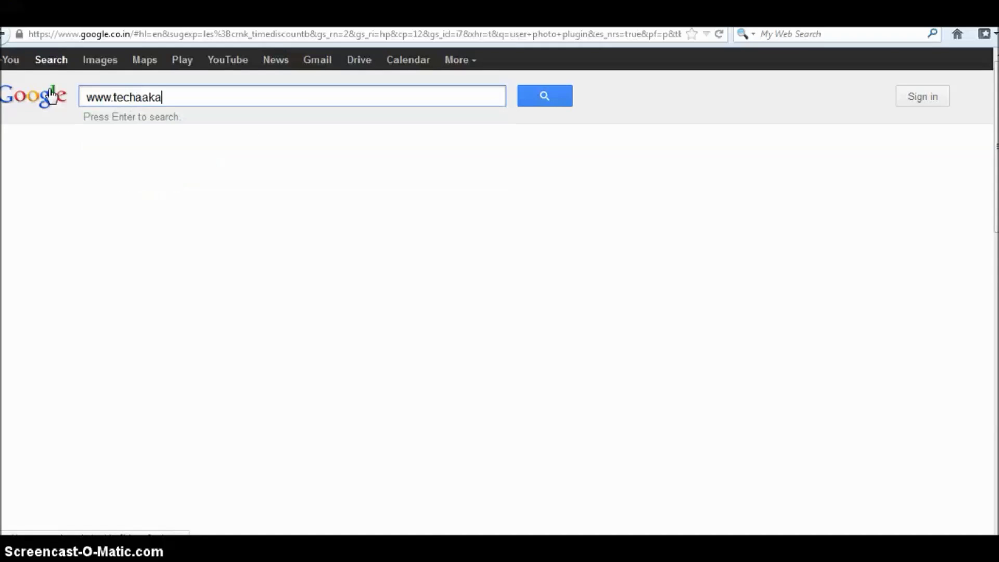
{"action": "type", "text": ".com"}
{"action": "key", "text": "Return"}
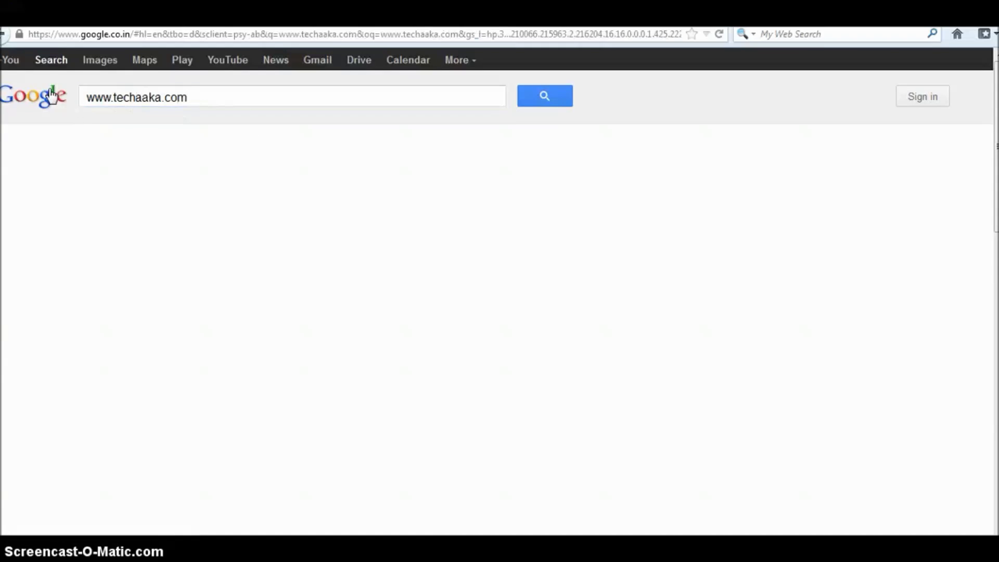
{"action": "left_click", "coordinate": [180, 197]}
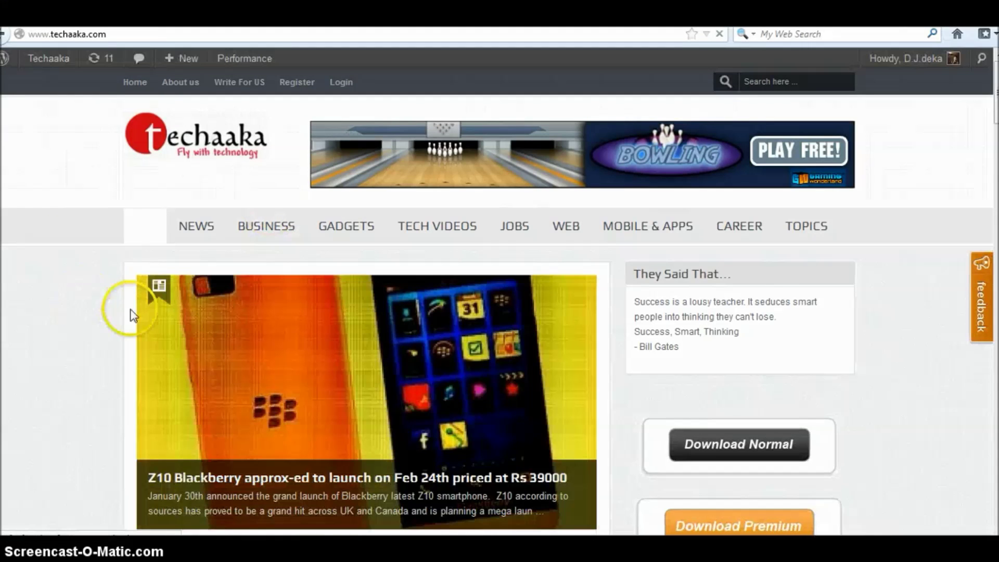
- Open the 'Create Free Cartoon Images using Facebook Cover Maker' article from the home page slider
{"action": "scroll", "coordinate": [167, 391], "scroll_direction": "down", "scroll_amount": 10}
{"action": "scroll", "coordinate": [167, 388], "scroll_direction": "up", "scroll_amount": 9}
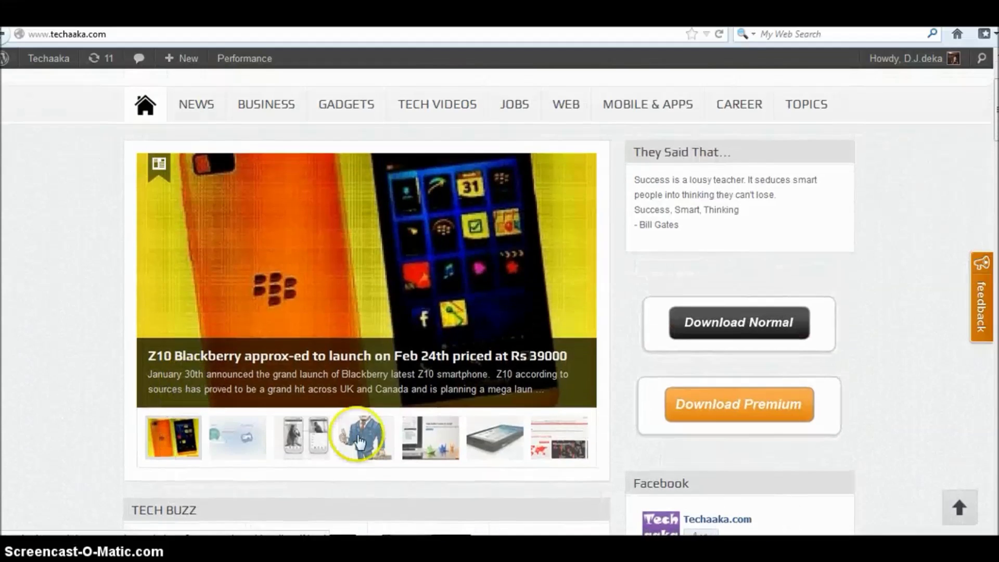
{"action": "left_click", "coordinate": [359, 440]}
{"action": "left_click", "coordinate": [342, 369]}
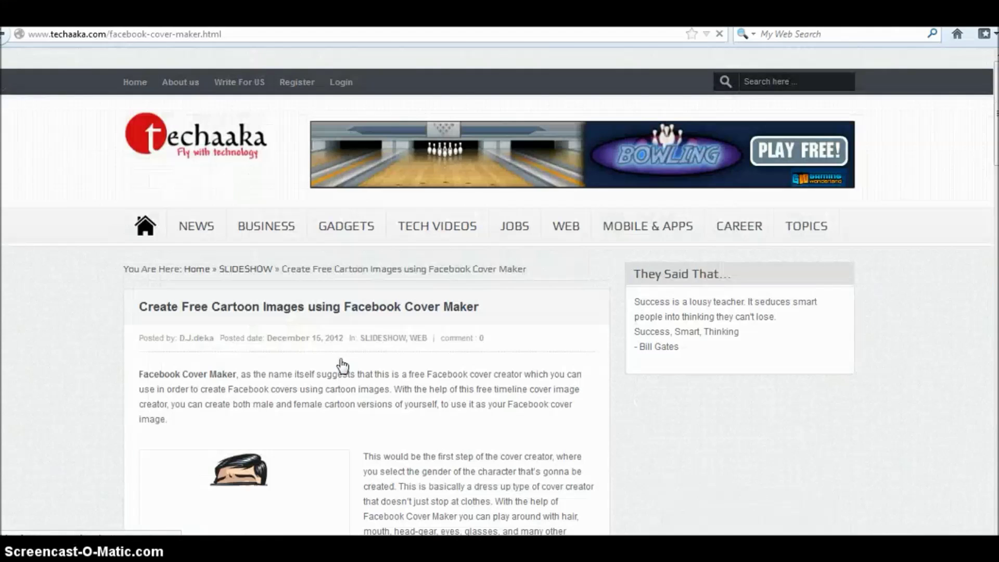
- Scroll down the article to the About The Author box showing the profile photo
{"action": "left_click", "coordinate": [447, 267]}
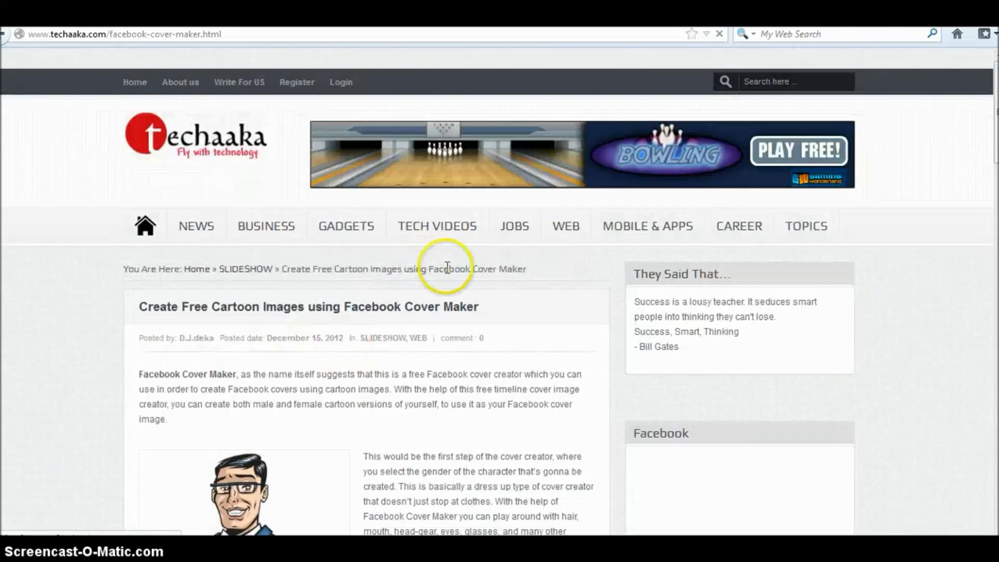
{"action": "scroll", "coordinate": [447, 267], "scroll_direction": "down", "scroll_amount": 10}
{"action": "scroll", "coordinate": [445, 321], "scroll_direction": "down", "scroll_amount": 10}
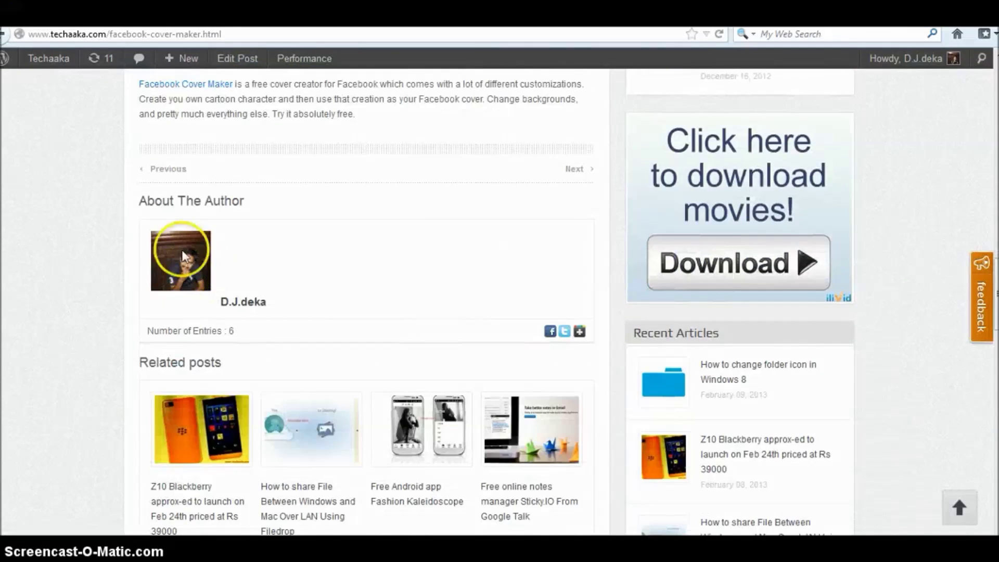